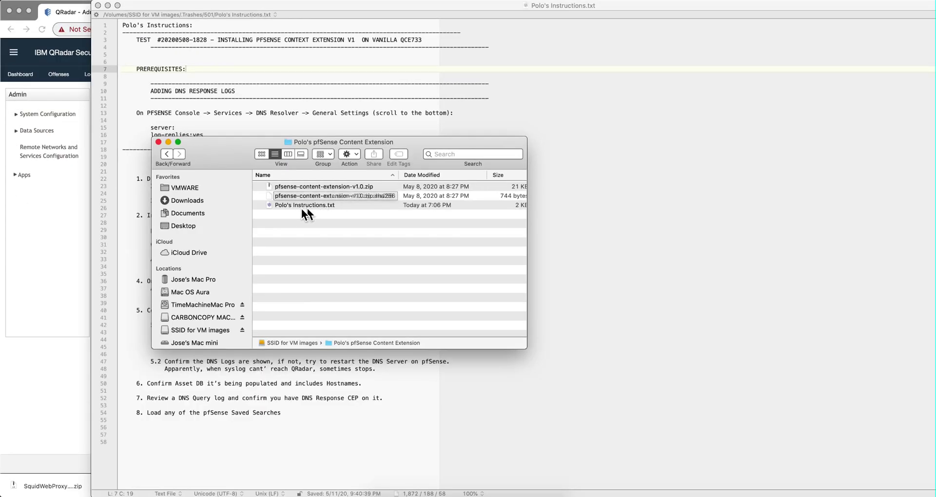
# - In the instructions text file, select the three DNS response logging lines from server: through log-tag-queryreply:yes
pyautogui.click(127, 202)
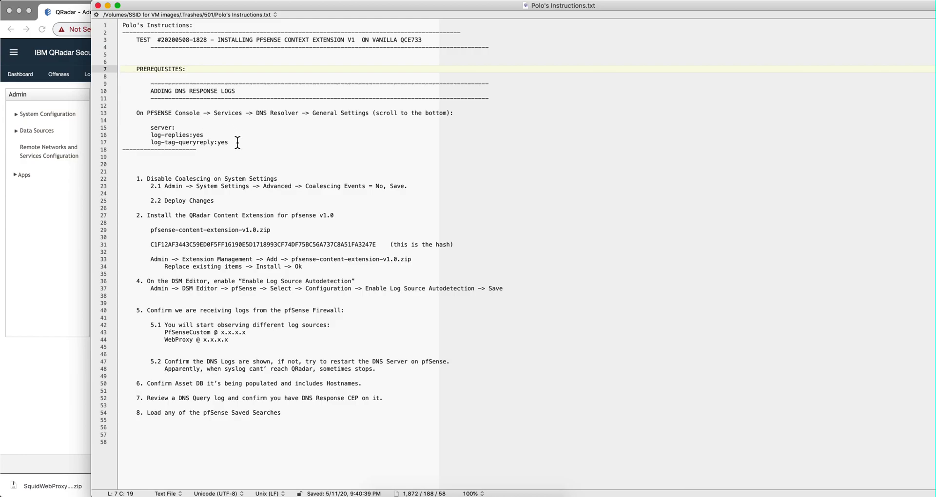
pyautogui.moveTo(234, 145); pyautogui.dragTo(146, 128)
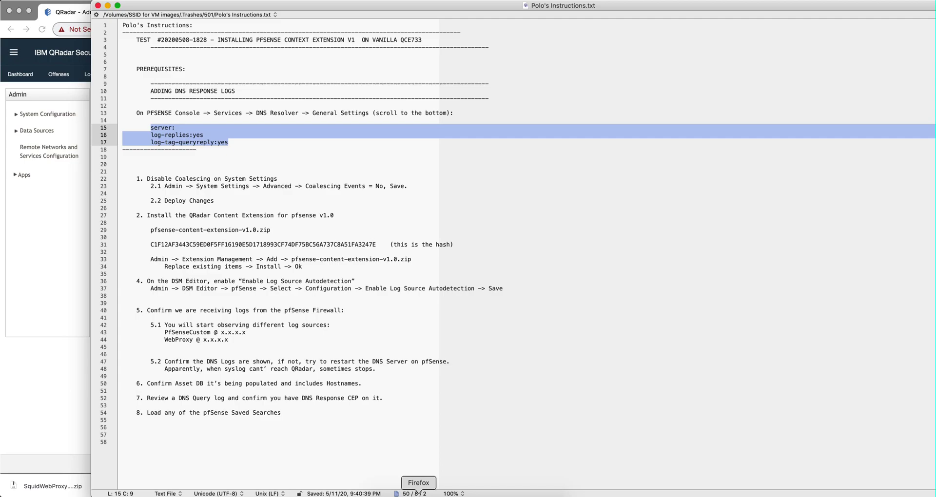
# - Switch to the pfSense console in Firefox and open the general settings of the DNS Resolver service
pyautogui.click(416, 493)
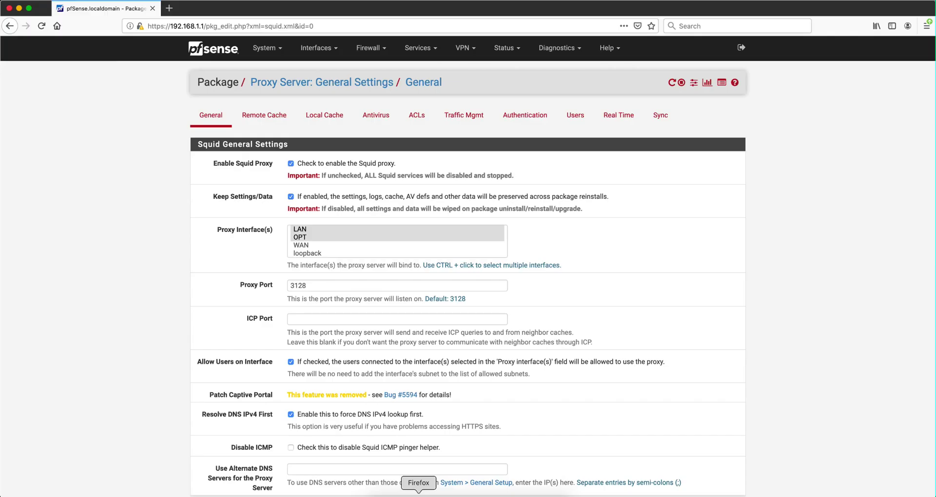
pyautogui.click(416, 51)
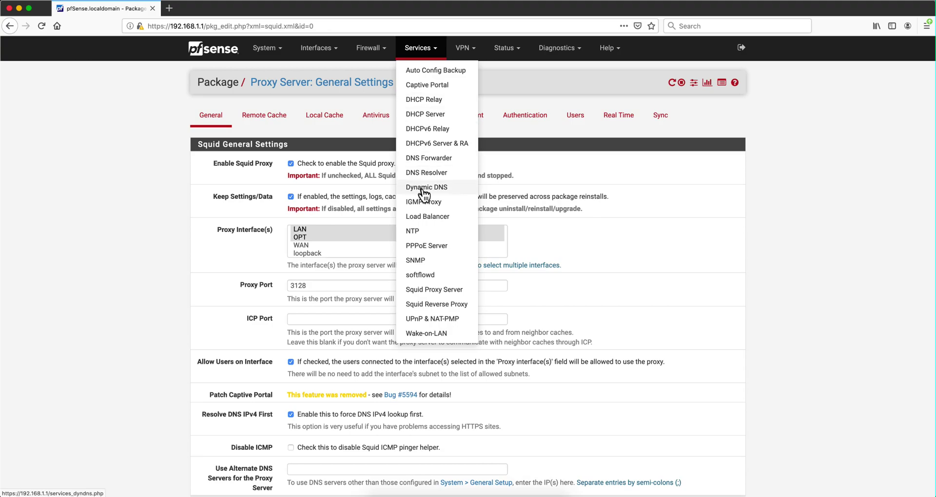
pyautogui.click(425, 172)
pyautogui.click(417, 49)
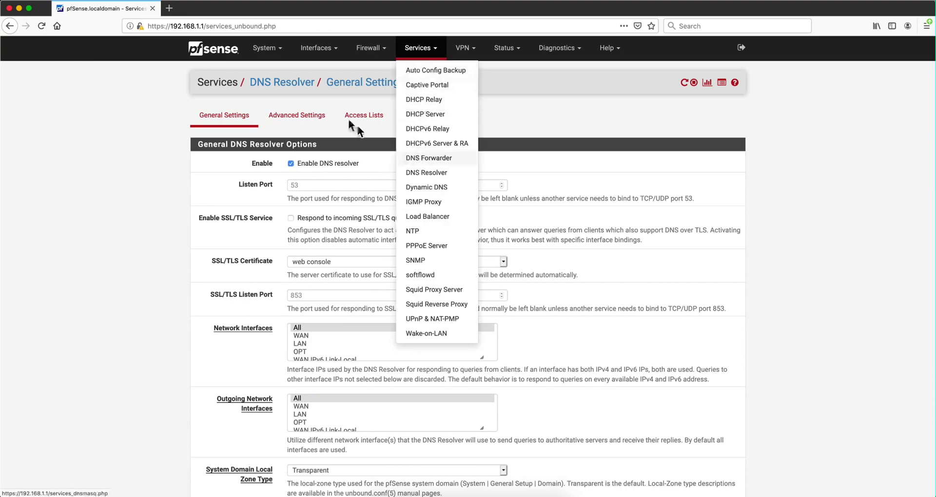
pyautogui.click(607, 132)
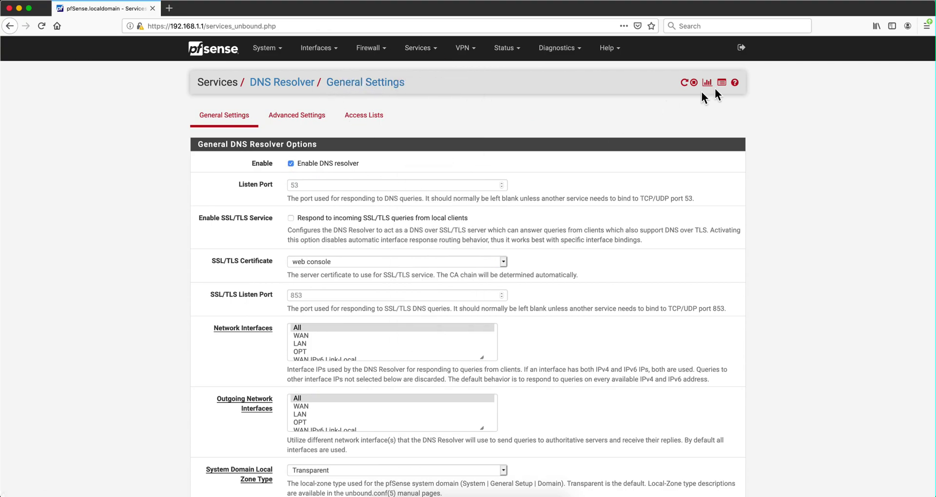
# - View the DNS Resolver status, then examine the logging lines in the custom options of its general settings
pyautogui.click(707, 83)
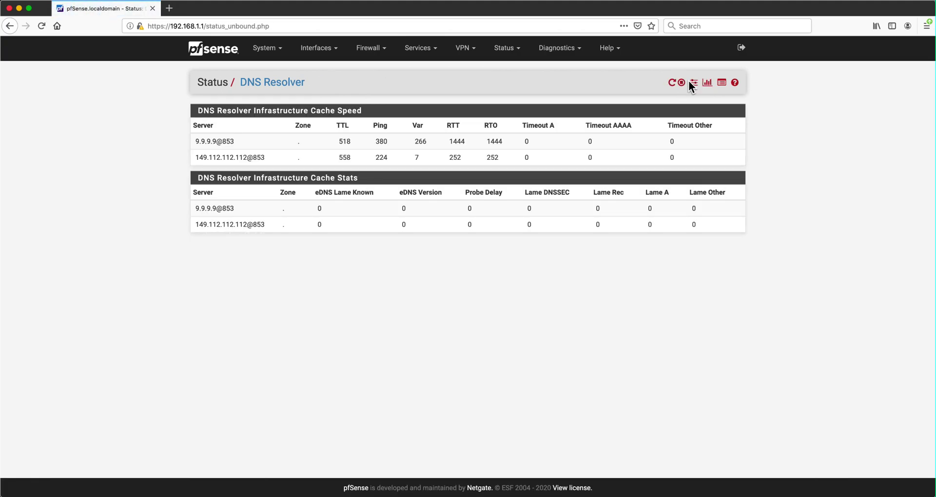
pyautogui.click(692, 82)
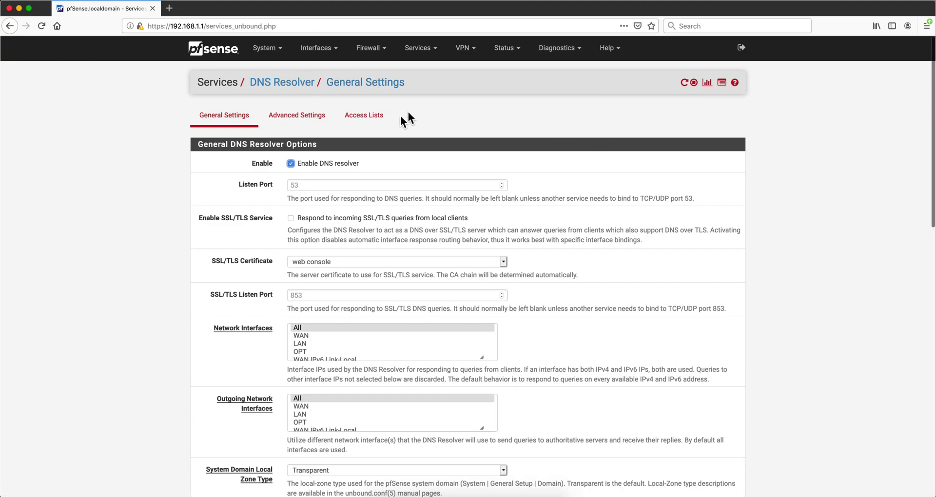
pyautogui.scroll(-15, 362, 137)
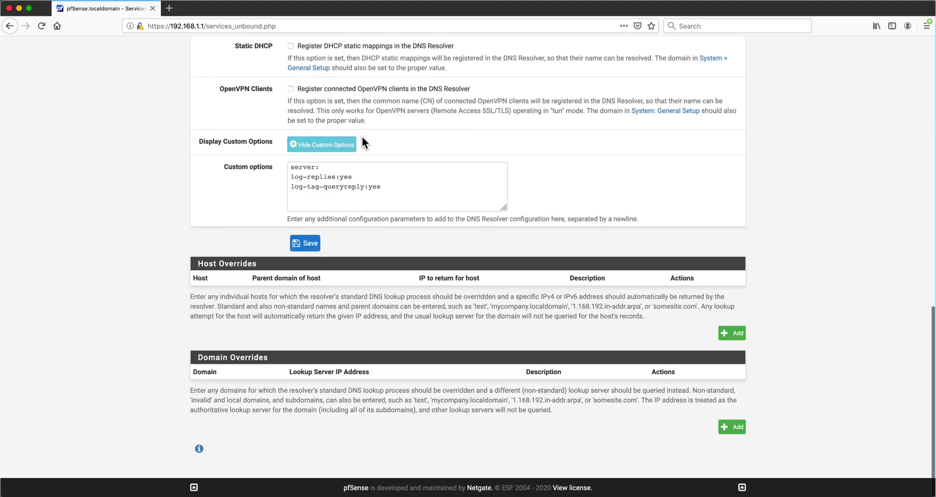
pyautogui.moveTo(388, 187); pyautogui.dragTo(269, 156)
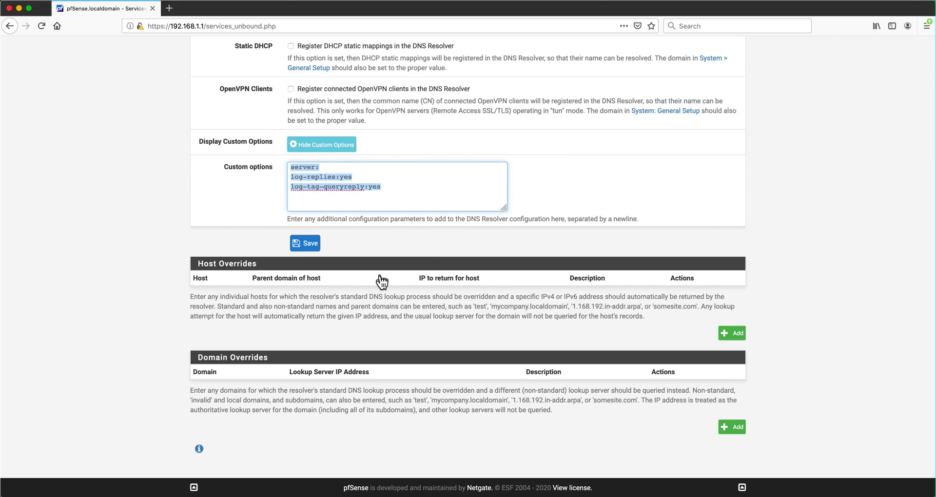
pyautogui.scroll(20, 379, 278)
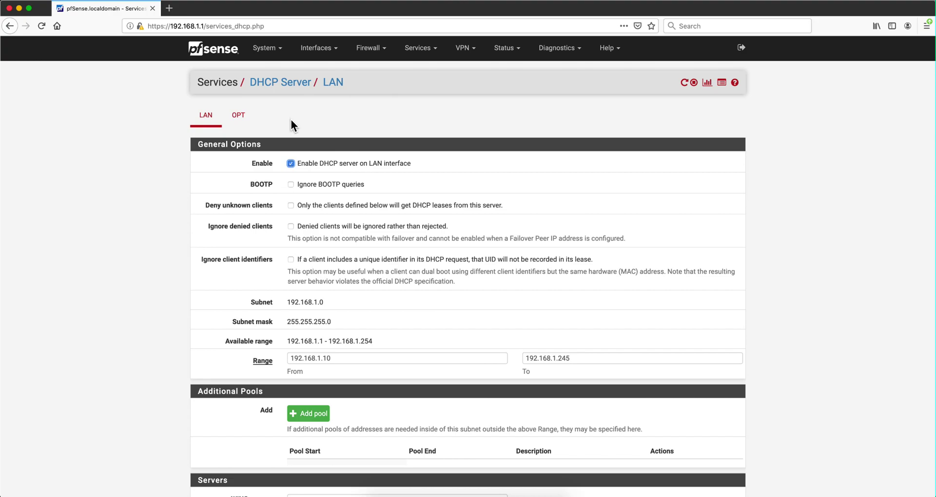
# - Switch to the QRadar console in Chrome and save the advanced system settings with Coalescing Events set to No
pyautogui.press('super+Tab')
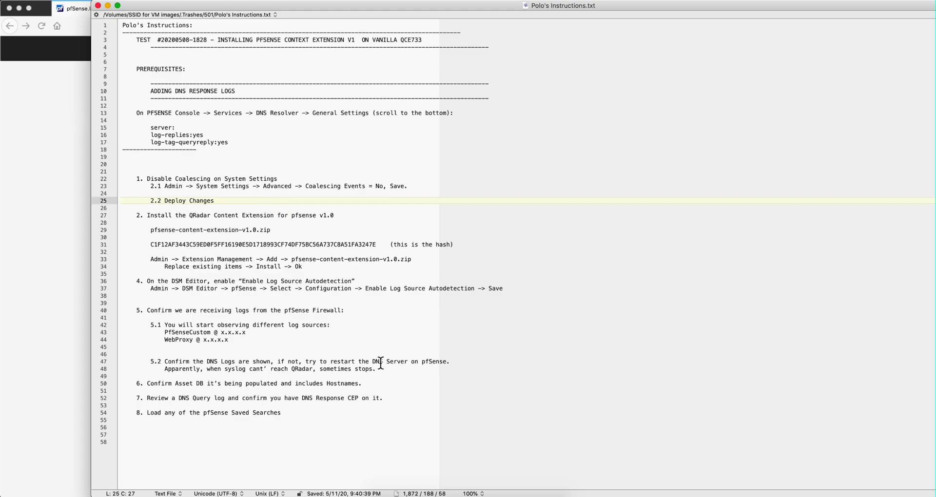
pyautogui.click(406, 493)
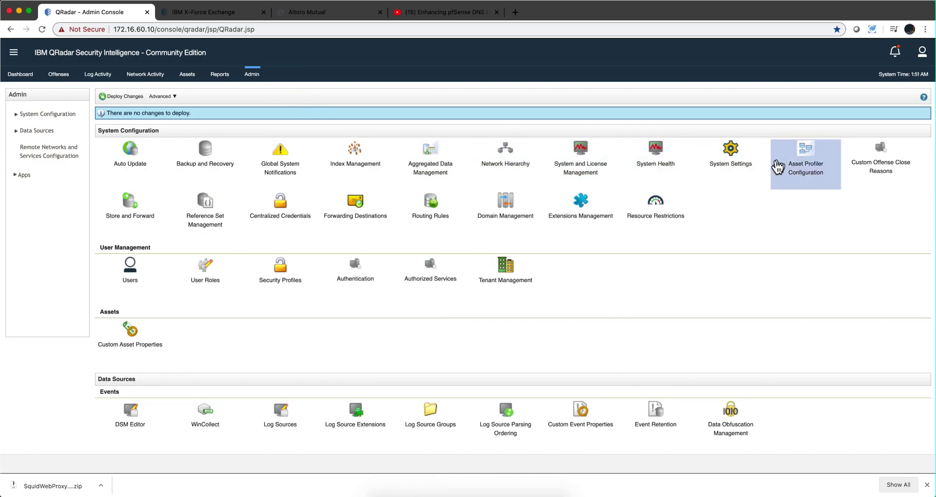
pyautogui.click(738, 155)
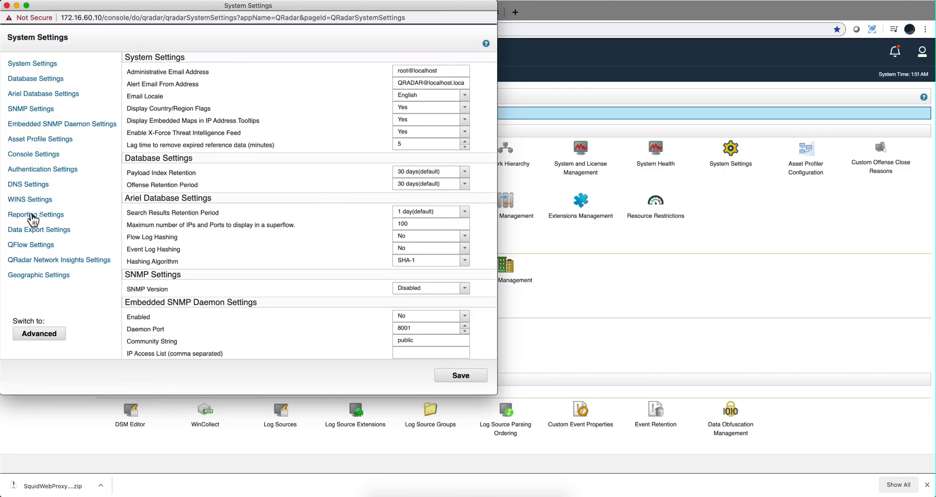
pyautogui.click(47, 344)
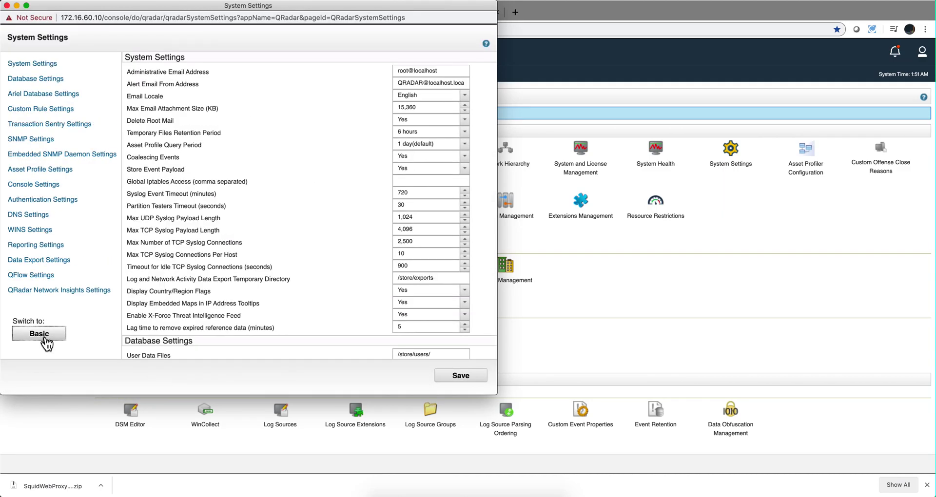
pyautogui.click(424, 156)
pyautogui.click(418, 179)
pyautogui.click(458, 376)
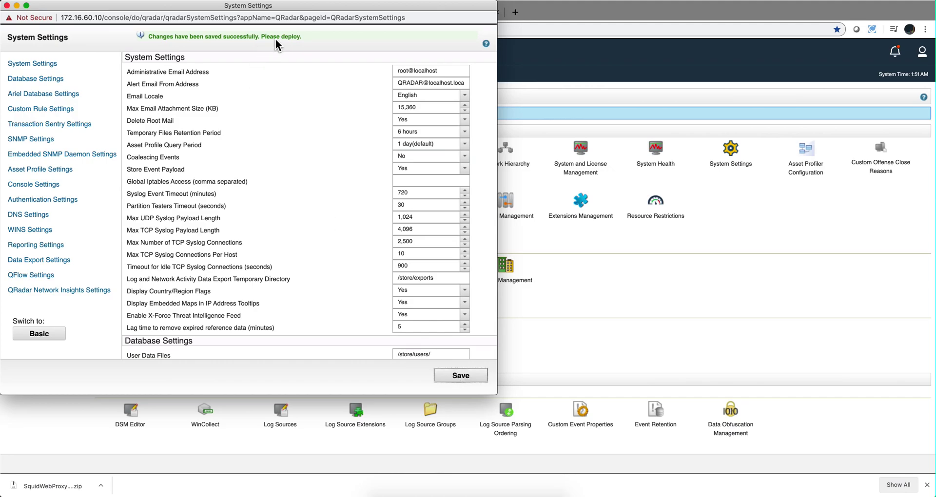
# - Close the system settings and deploy the pending changes
pyautogui.click(7, 6)
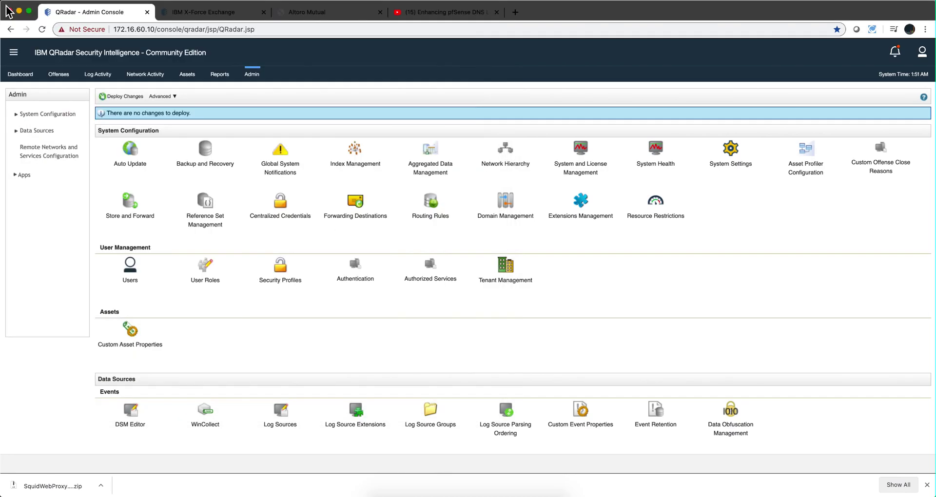
pyautogui.click(127, 97)
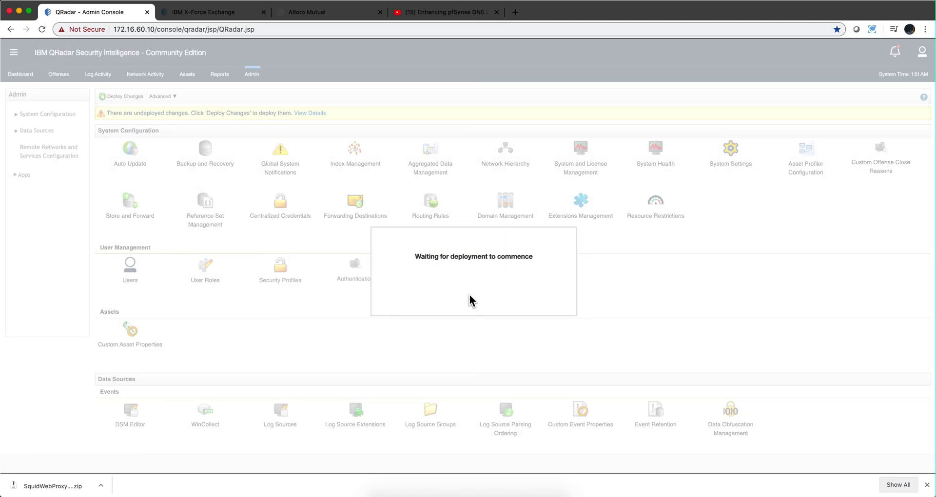
# - Check the instructions, then add pfsense-content-extension-v1.0.zip from the SSID for VM images drive as a new QRadar extension, installed immediately
pyautogui.press('super+Tab')
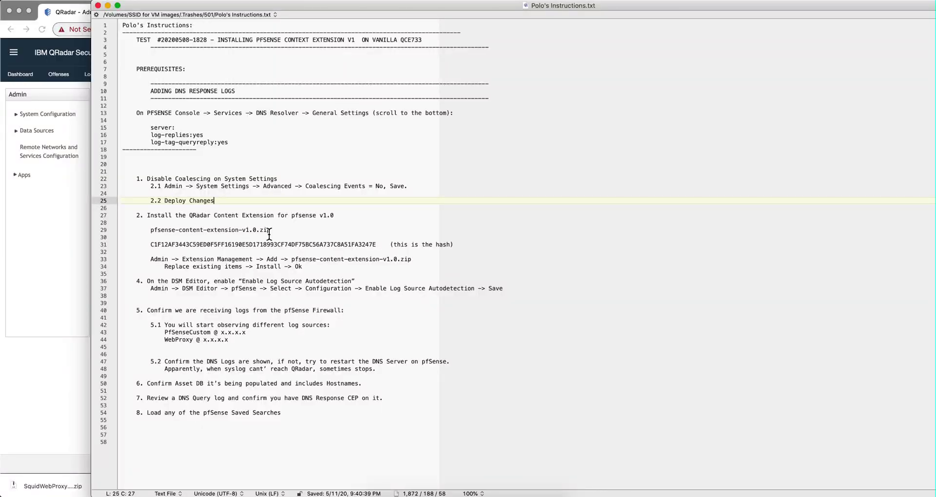
pyautogui.click(404, 494)
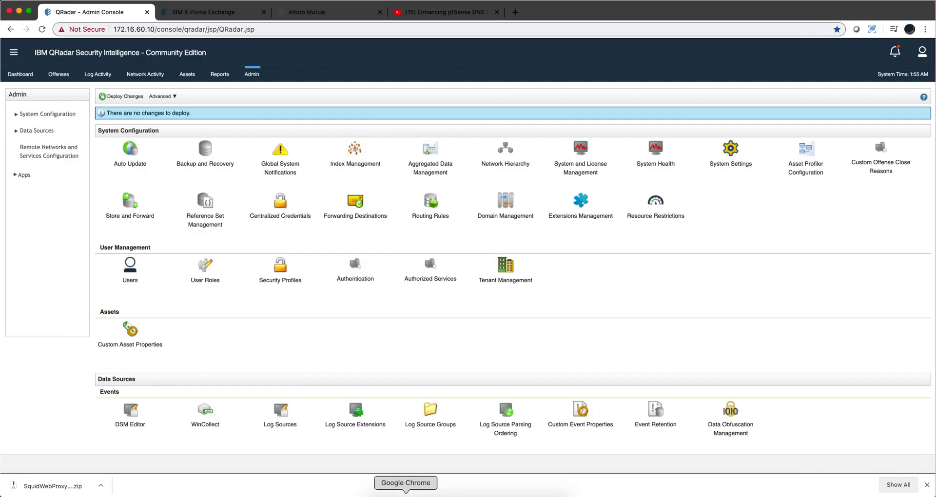
pyautogui.click(581, 205)
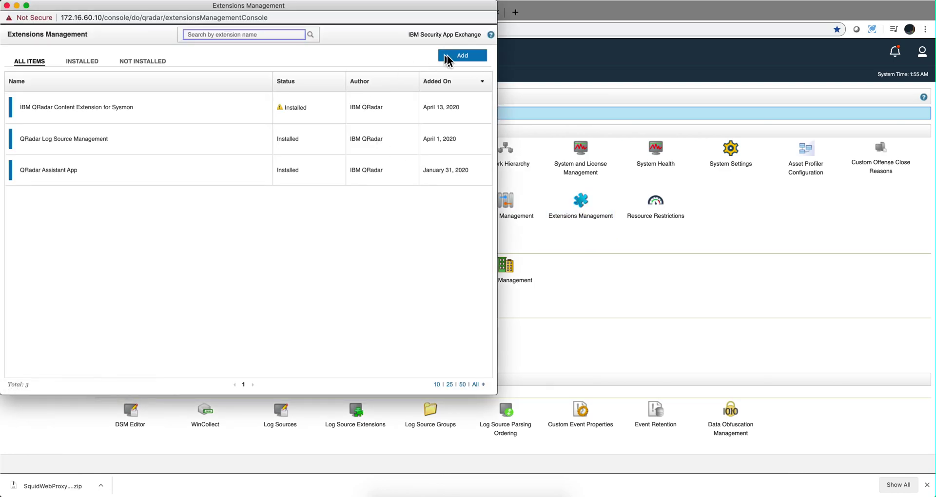
pyautogui.click(462, 56)
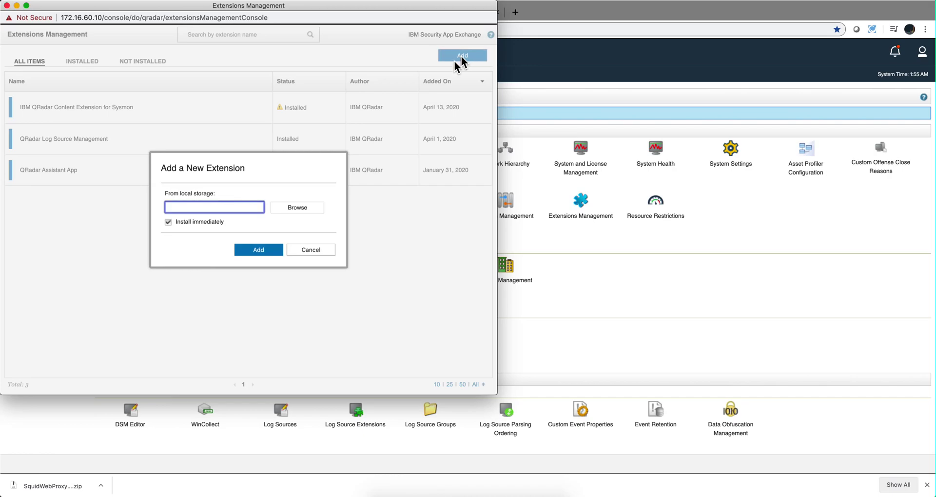
pyautogui.click(291, 206)
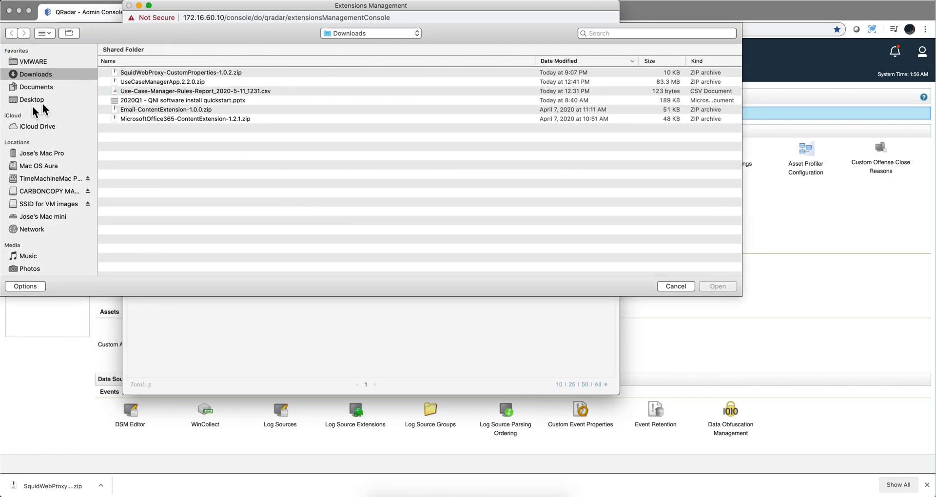
pyautogui.click(43, 204)
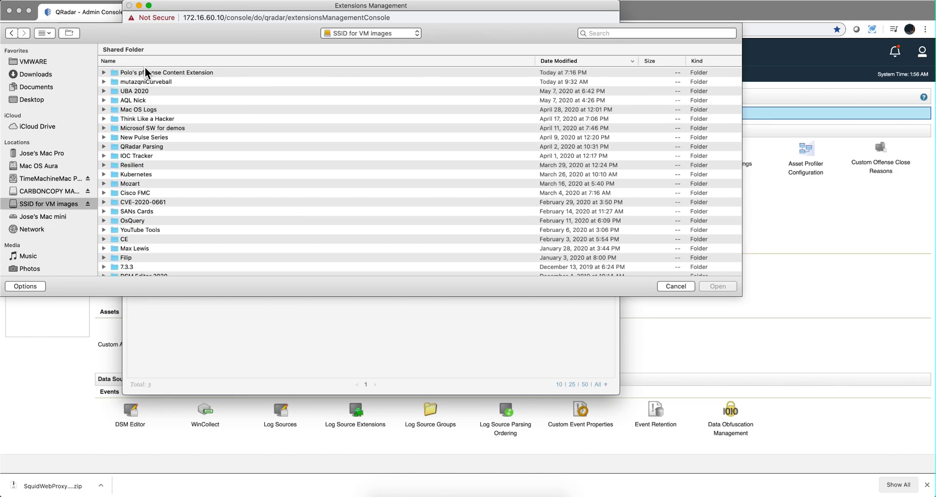
pyautogui.doubleClick(145, 72)
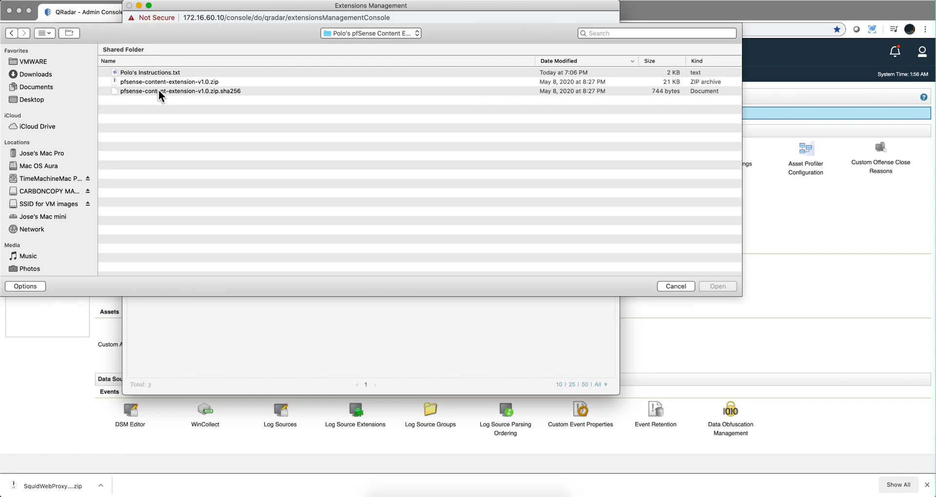
pyautogui.click(157, 82)
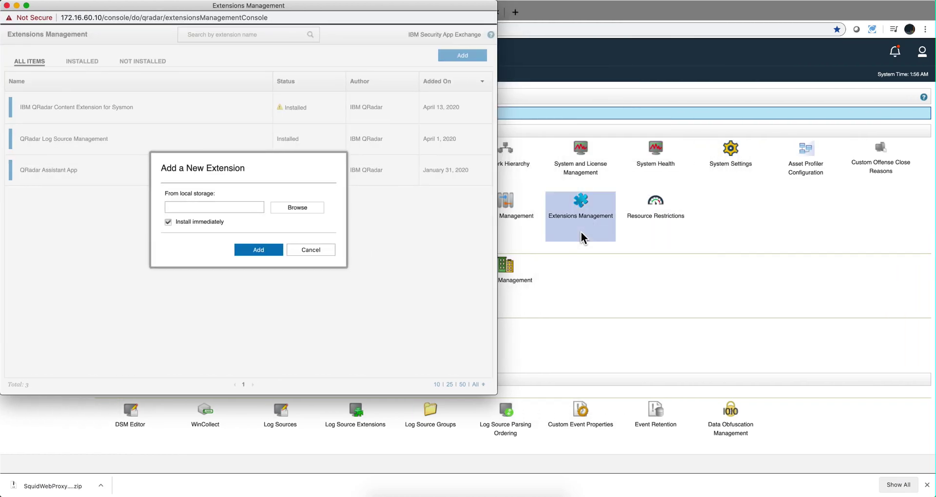
pyautogui.click(265, 252)
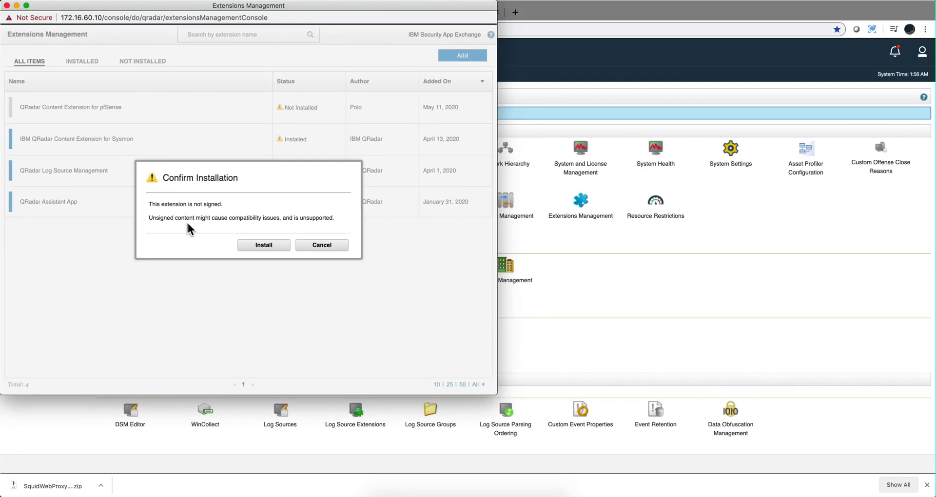
# - Accept the unsigned pfSense extension, review its list of content changes, and install it with existing items replaced
pyautogui.click(255, 246)
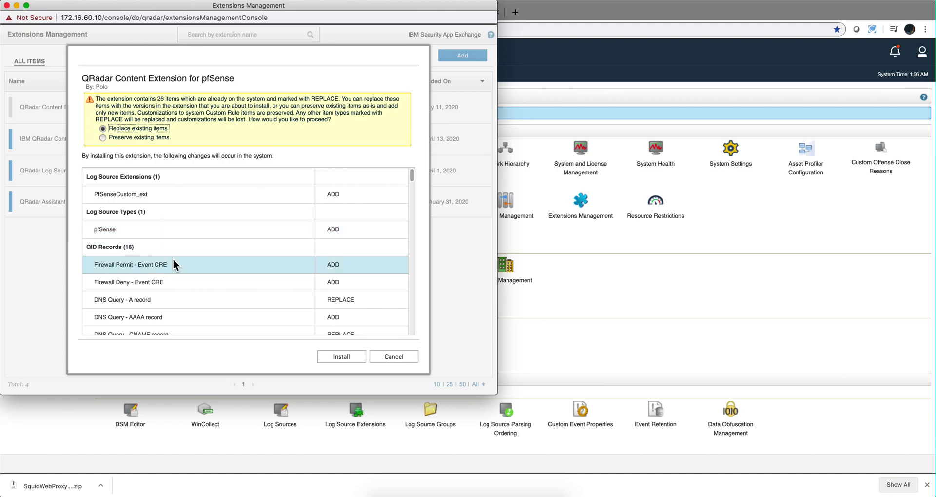
pyautogui.scroll(-8, 174, 259)
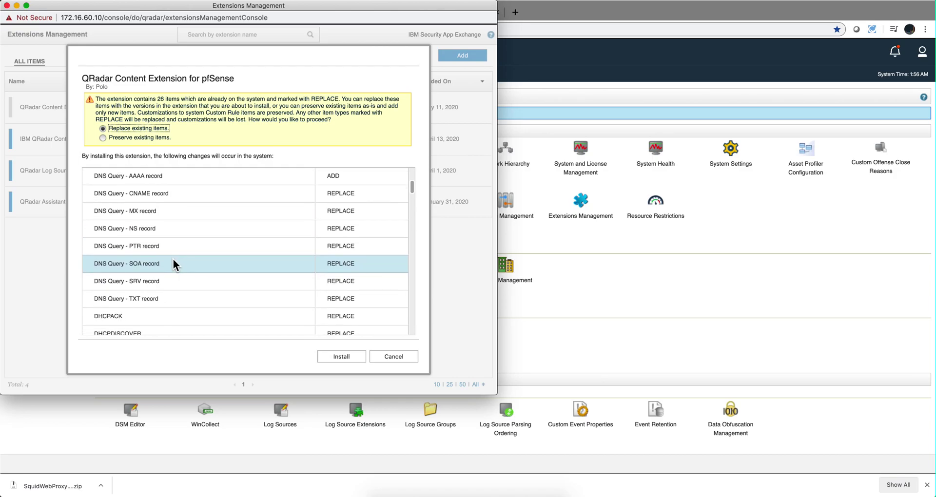
pyautogui.scroll(-5, 173, 259)
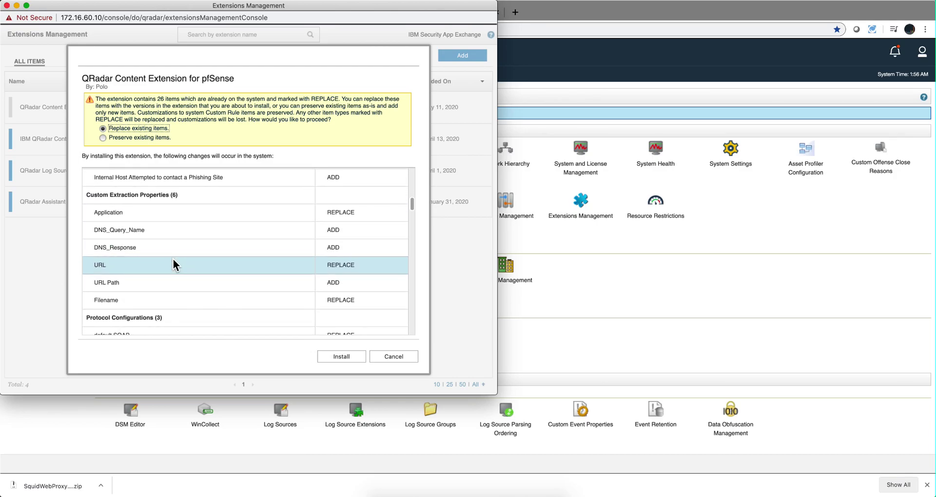
pyautogui.scroll(-5, 174, 265)
pyautogui.scroll(-6, 173, 265)
pyautogui.scroll(-6, 173, 260)
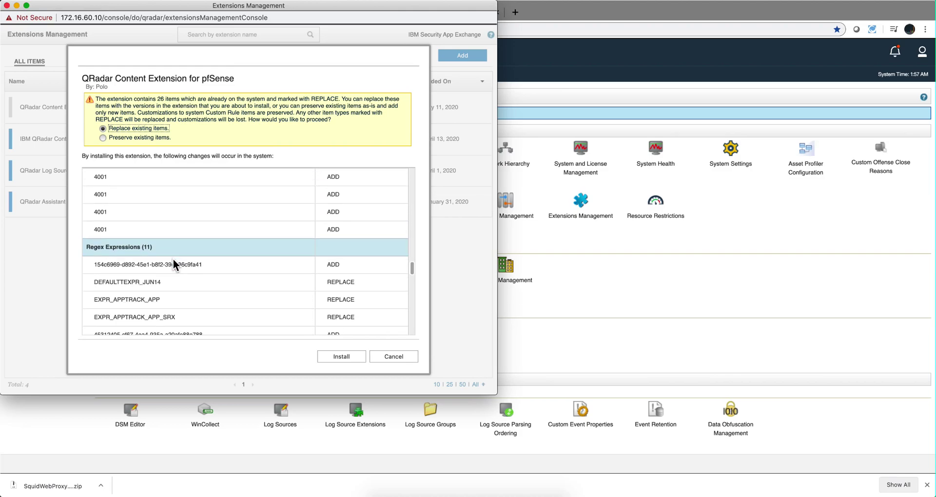
pyautogui.scroll(-6, 174, 260)
pyautogui.scroll(-5, 174, 260)
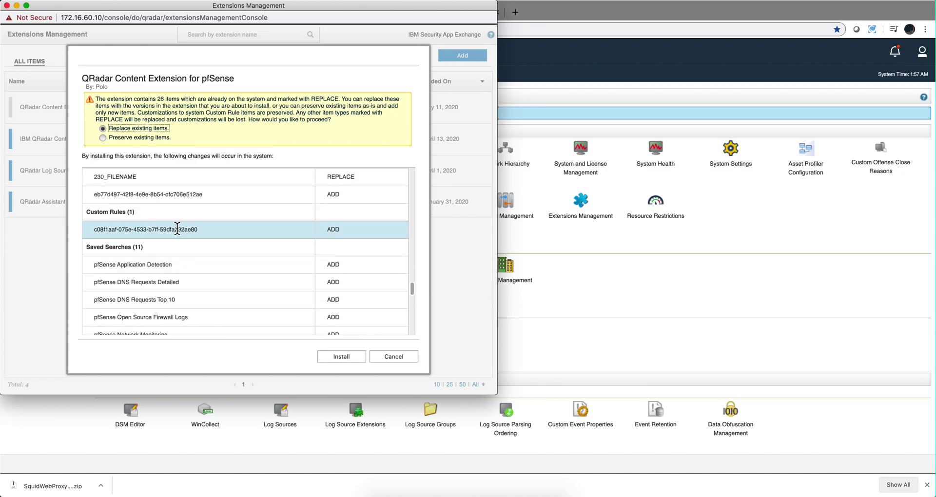
pyautogui.scroll(-10, 177, 260)
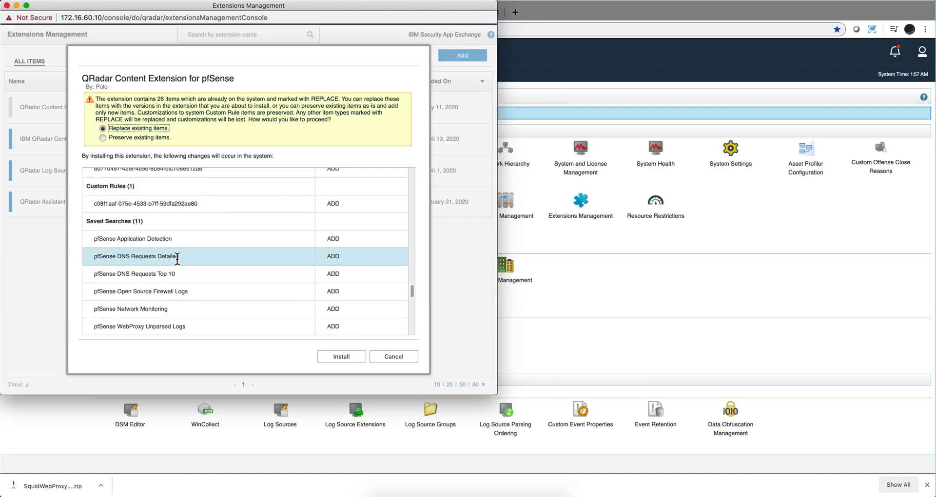
pyautogui.scroll(-1, 177, 259)
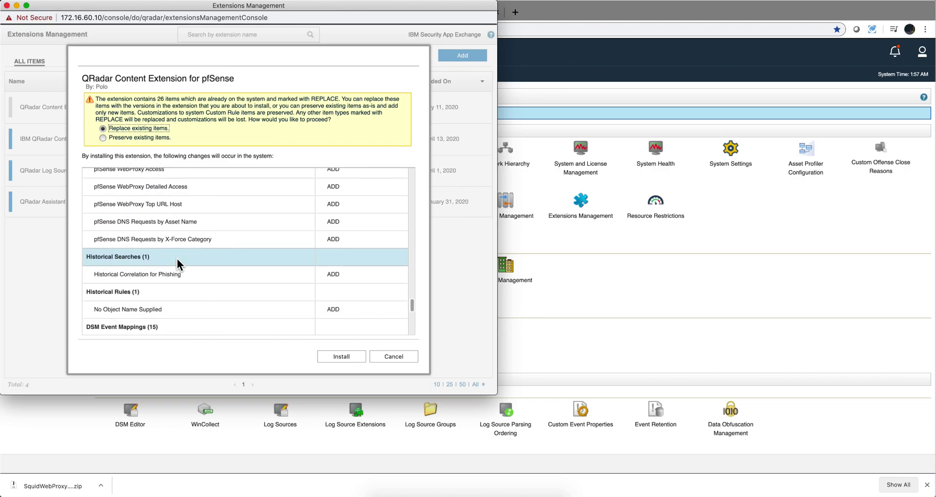
pyautogui.click(354, 363)
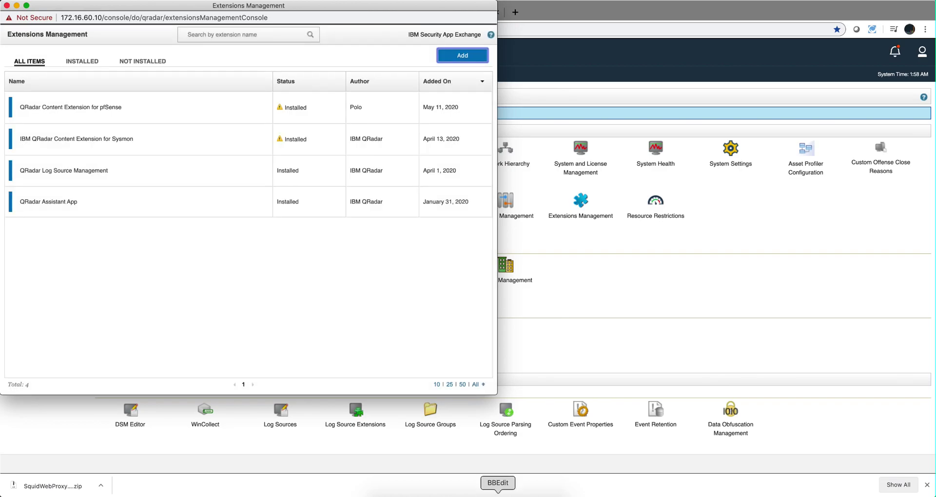
# - Check the instructions in BBEdit, then return to Chrome and close the Extensions Management window
pyautogui.click(498, 493)
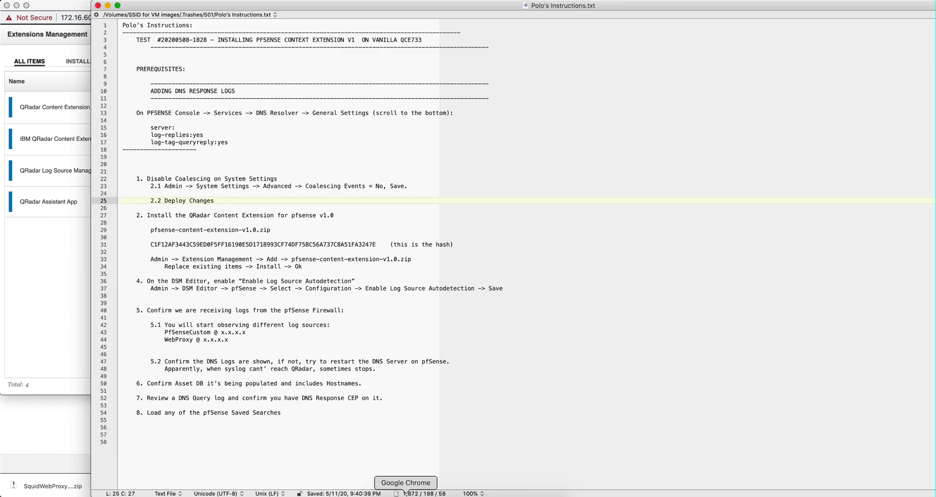
pyautogui.click(405, 493)
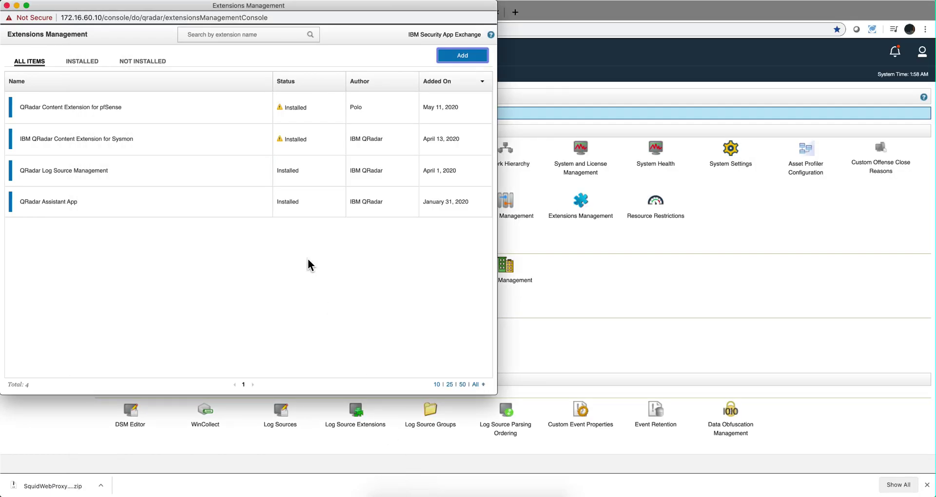
pyautogui.click(7, 4)
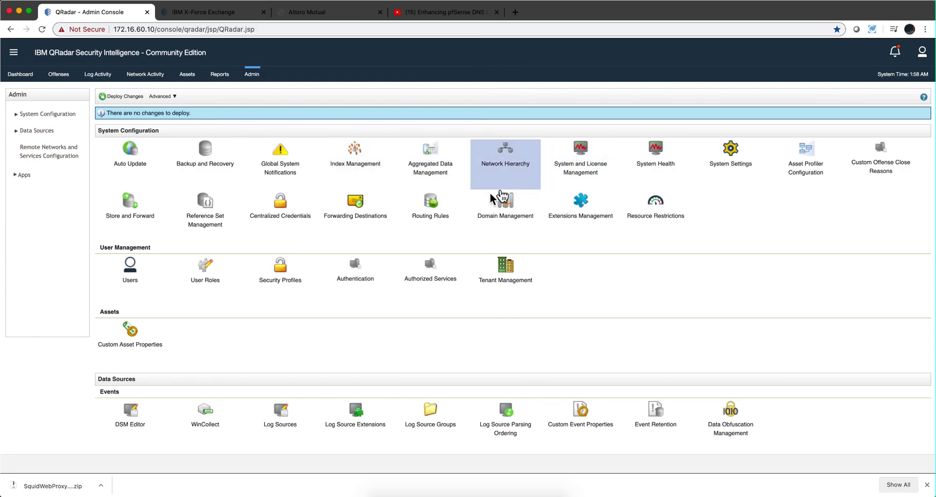
# - Open the DSM Editor from the Data Sources section and select the pfSense log source type
pyautogui.scroll(-3, 218, 313)
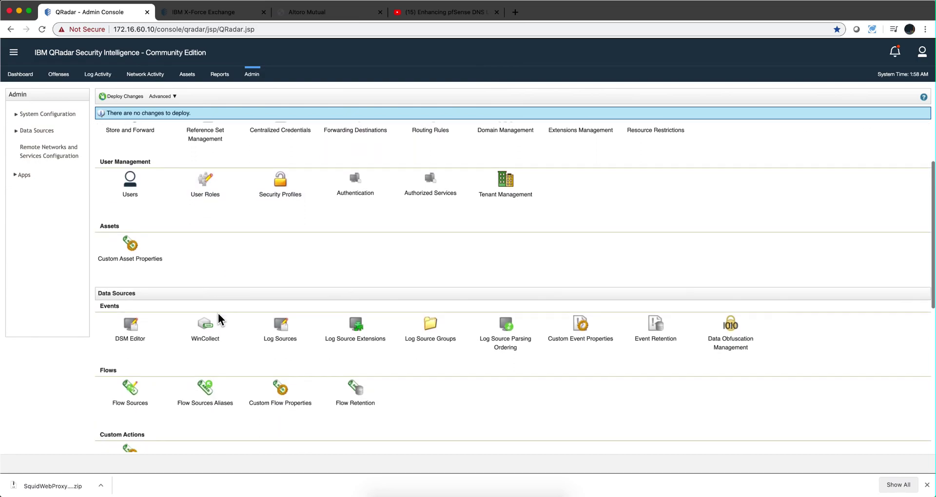
pyautogui.click(131, 331)
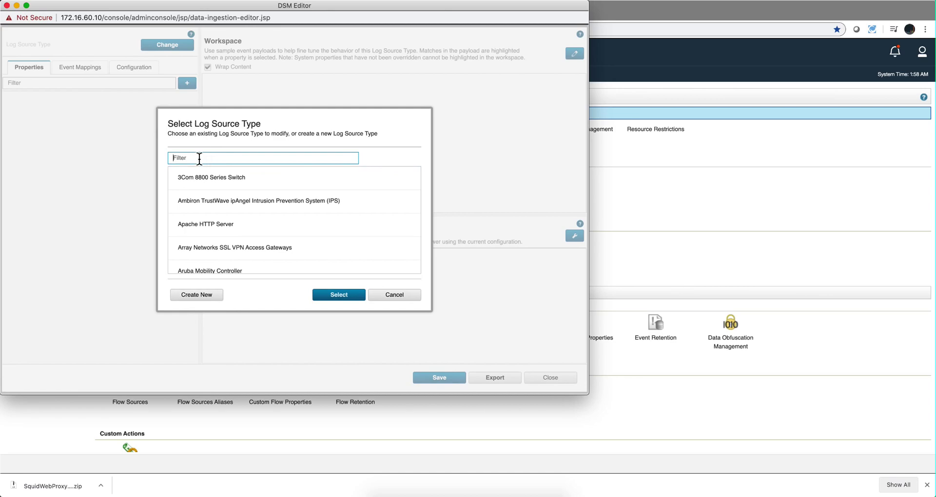
pyautogui.write('pfse')
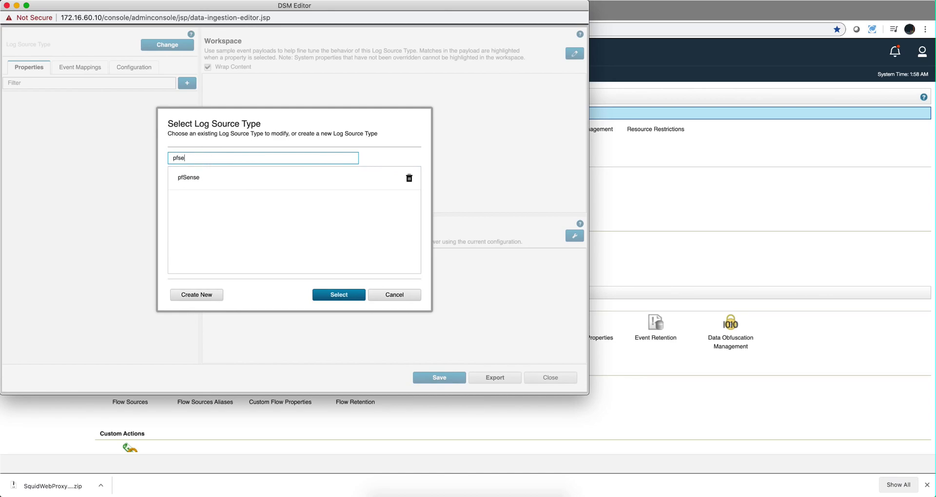
pyautogui.click(188, 177)
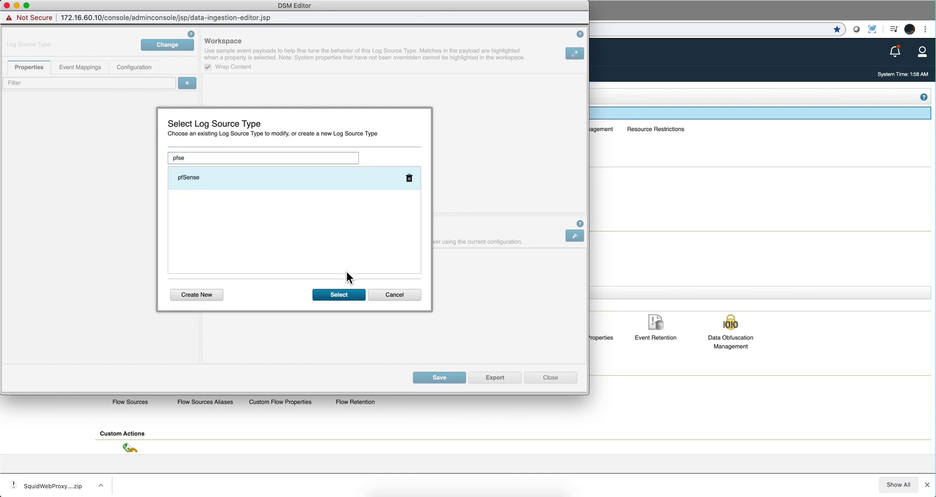
pyautogui.click(342, 295)
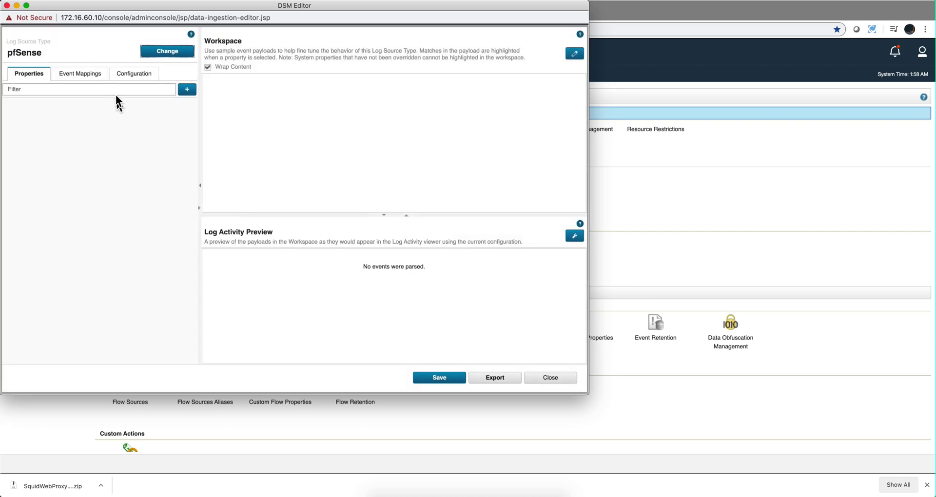
# - Enable log source autodetection in the pfSense log source type's configuration, save it, and close the DSM Editor
pyautogui.click(133, 77)
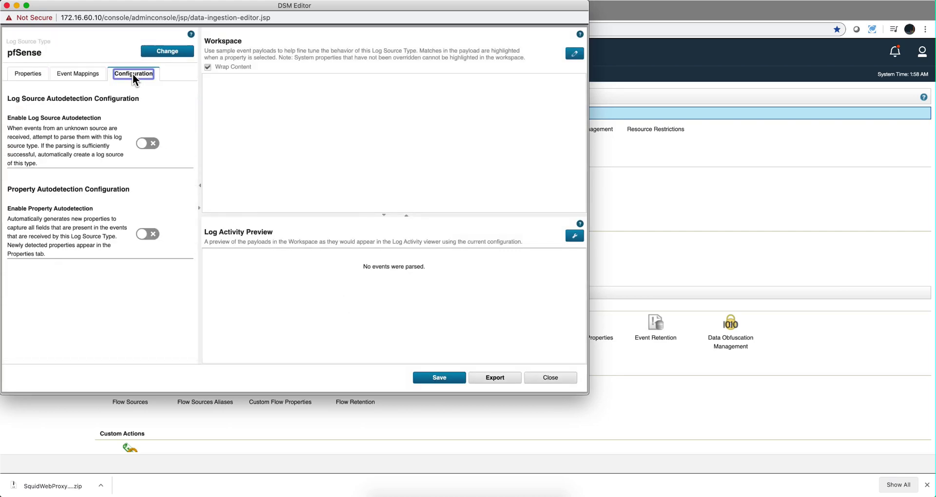
pyautogui.click(149, 145)
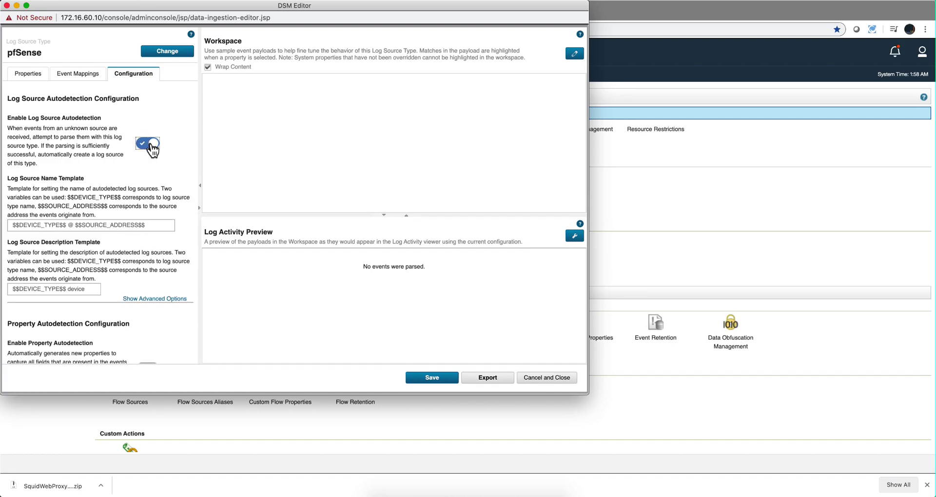
pyautogui.click(445, 378)
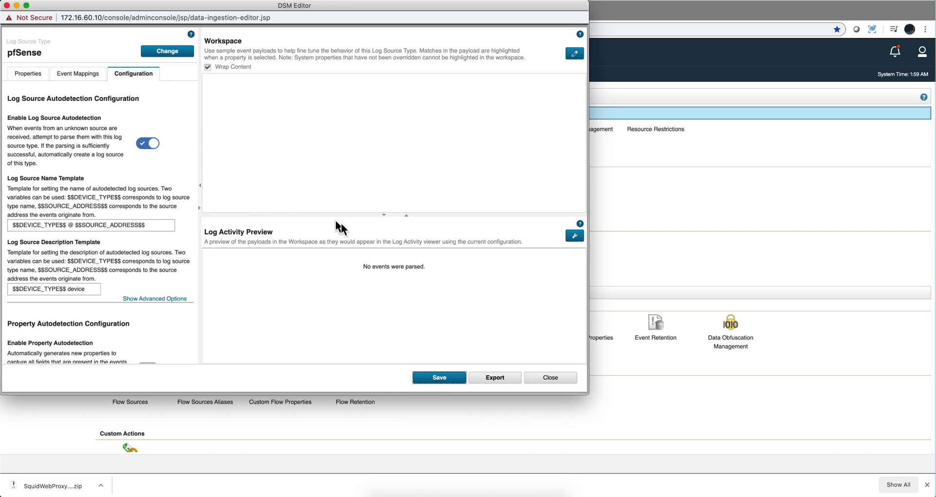
pyautogui.click(550, 378)
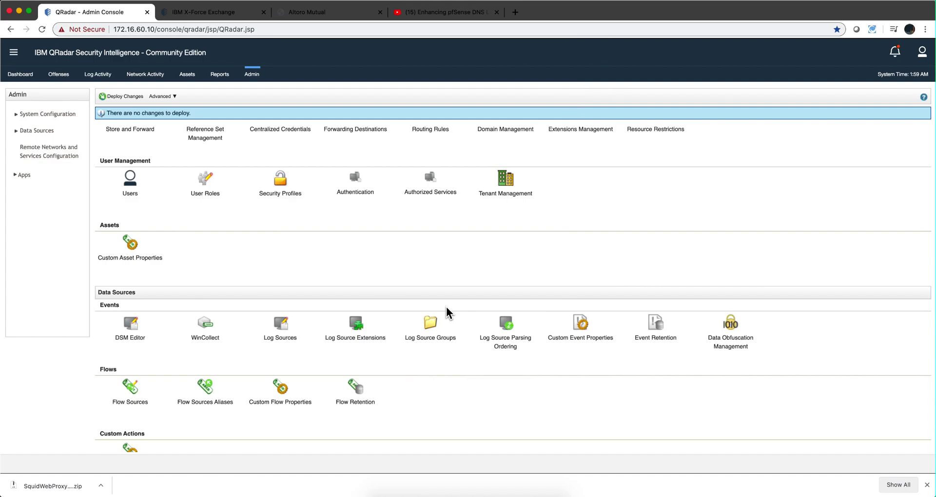
# - Check the instructions in BBEdit, then switch to the pfSense console in Firefox and view the DNS Resolver general settings
pyautogui.press('super+Tab')
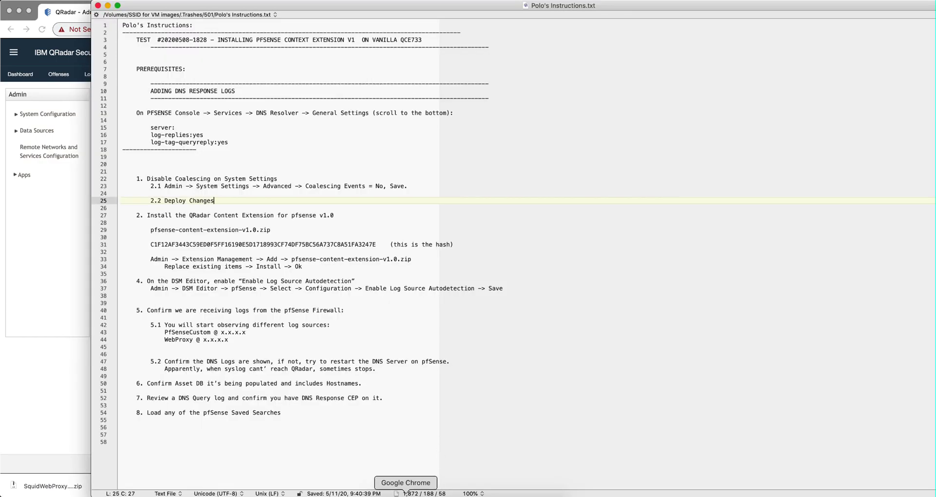
pyautogui.click(405, 494)
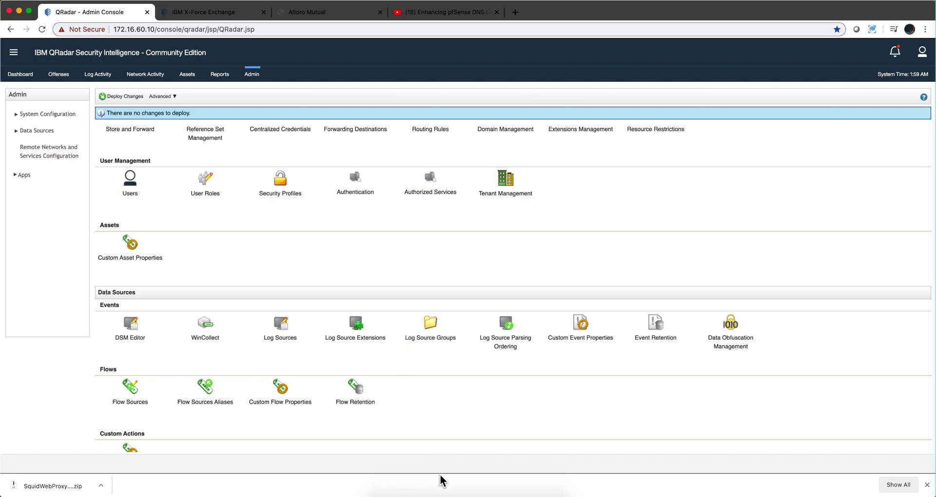
pyautogui.click(418, 494)
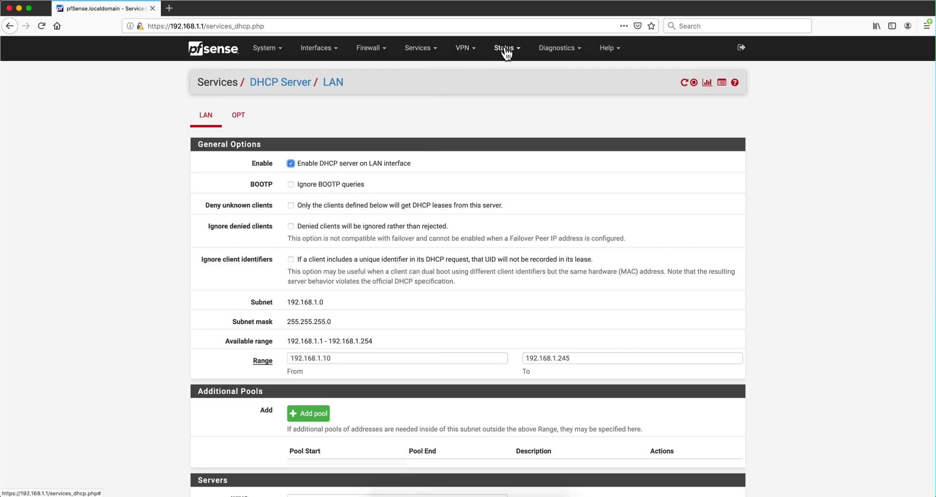
pyautogui.click(431, 51)
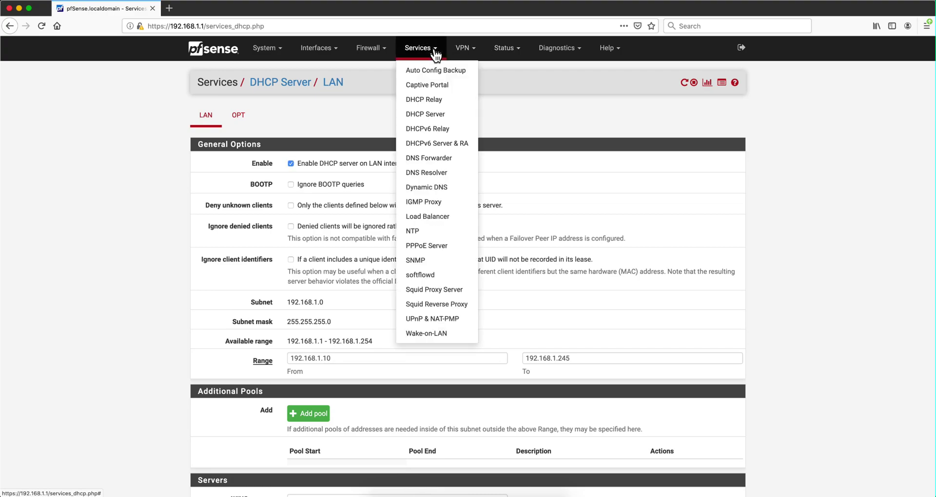
pyautogui.click(427, 176)
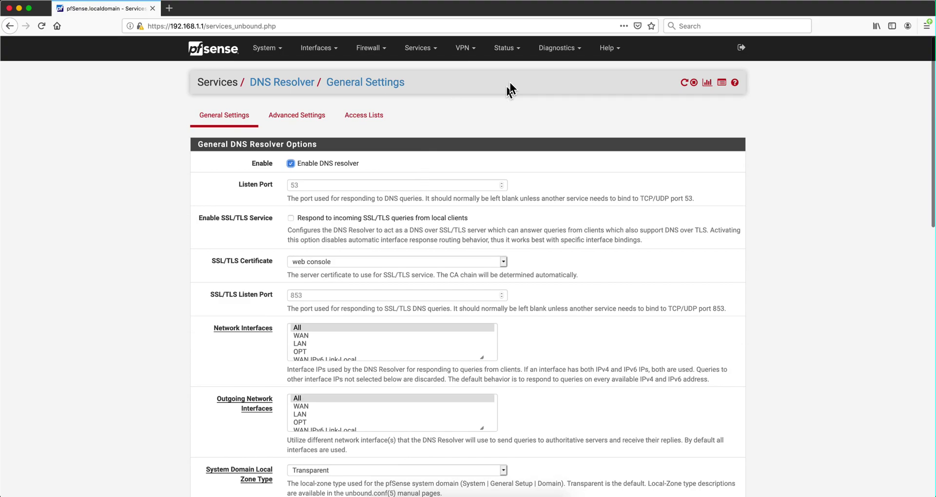
# - In the pfSense system log settings, exclude Captive Portal Events from the remote syslog contents and save
pyautogui.click(554, 51)
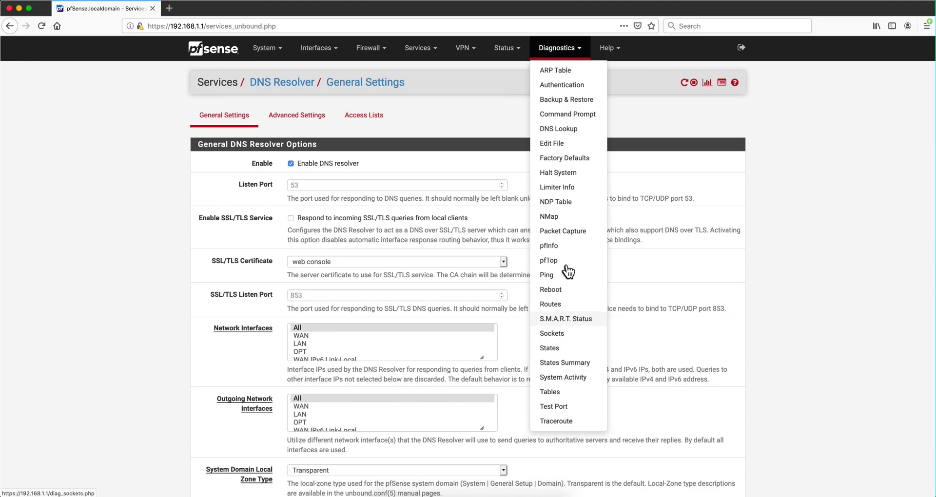
pyautogui.click(505, 50)
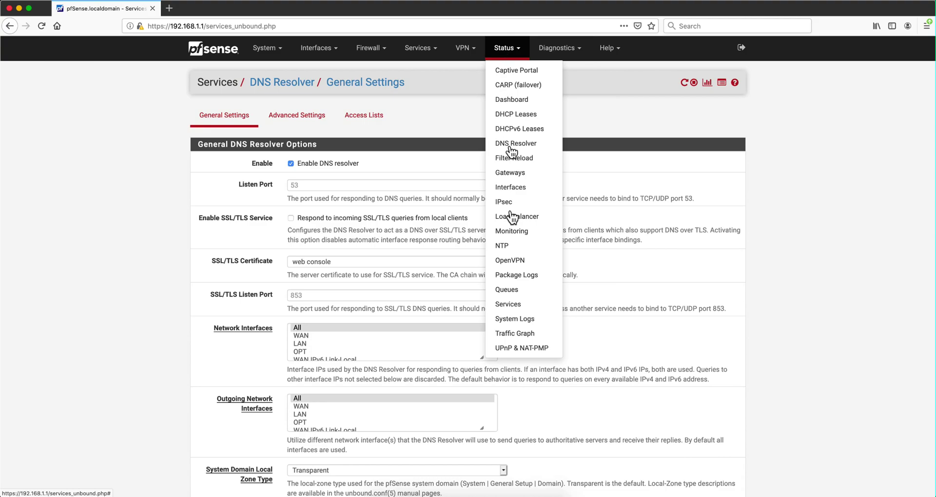
pyautogui.click(510, 318)
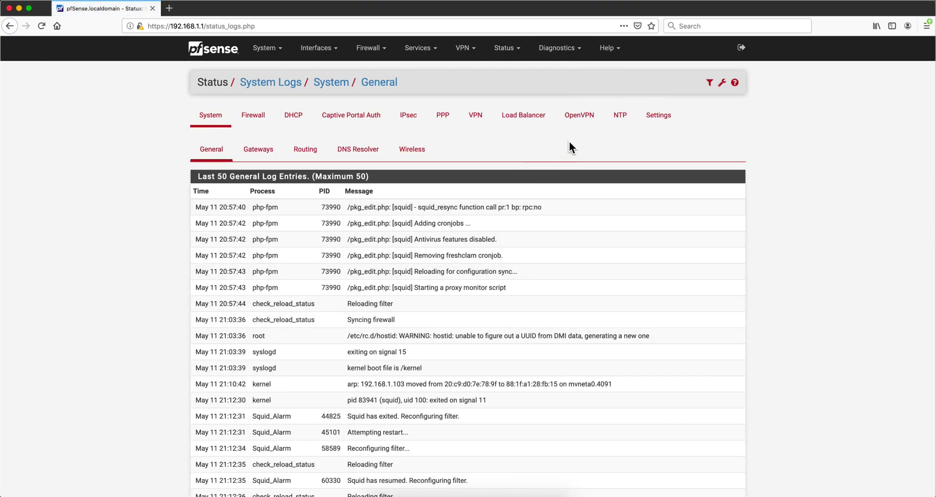
pyautogui.click(659, 119)
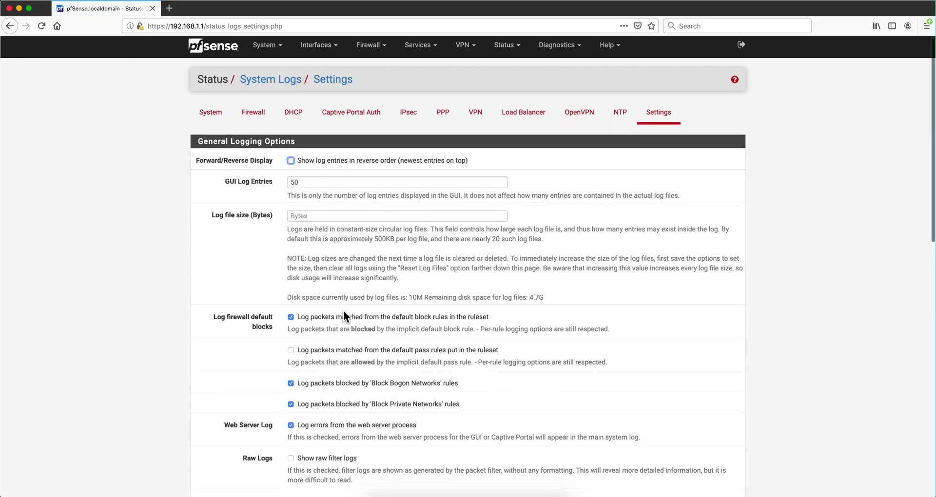
pyautogui.scroll(-10, 344, 312)
pyautogui.scroll(-2, 344, 317)
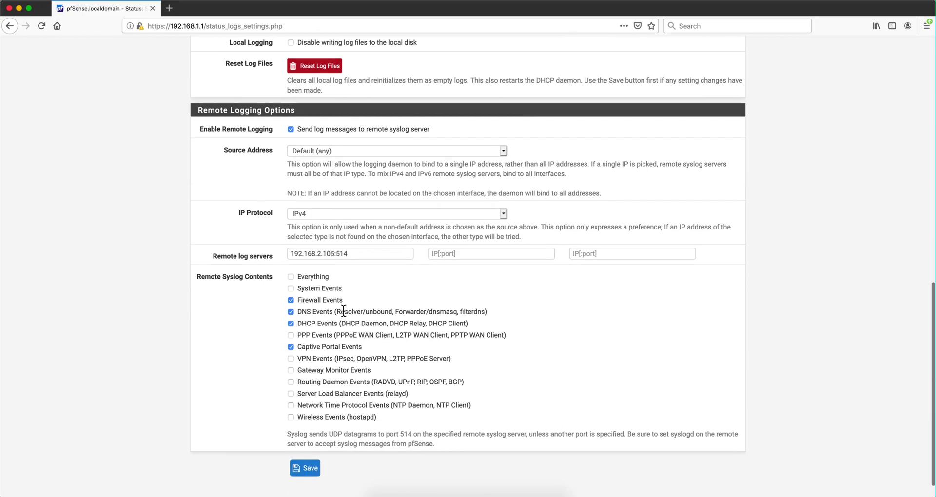
pyautogui.click(290, 347)
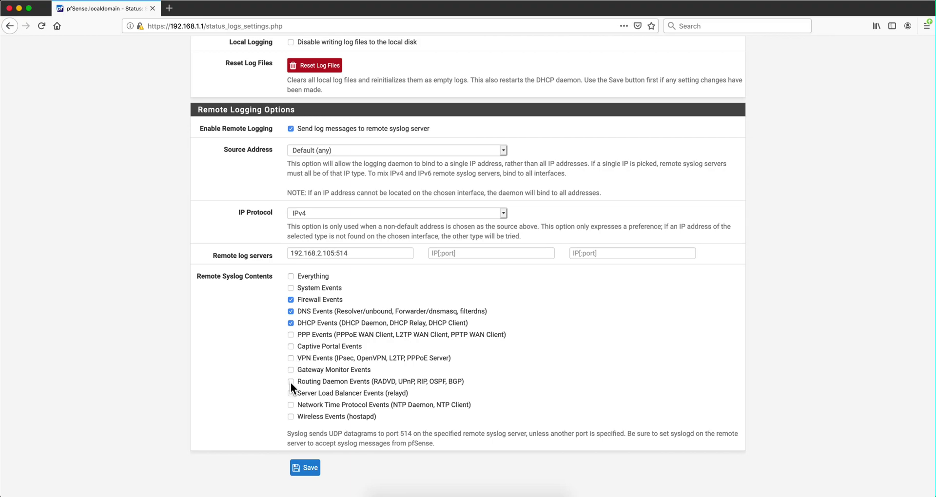
pyautogui.click(310, 469)
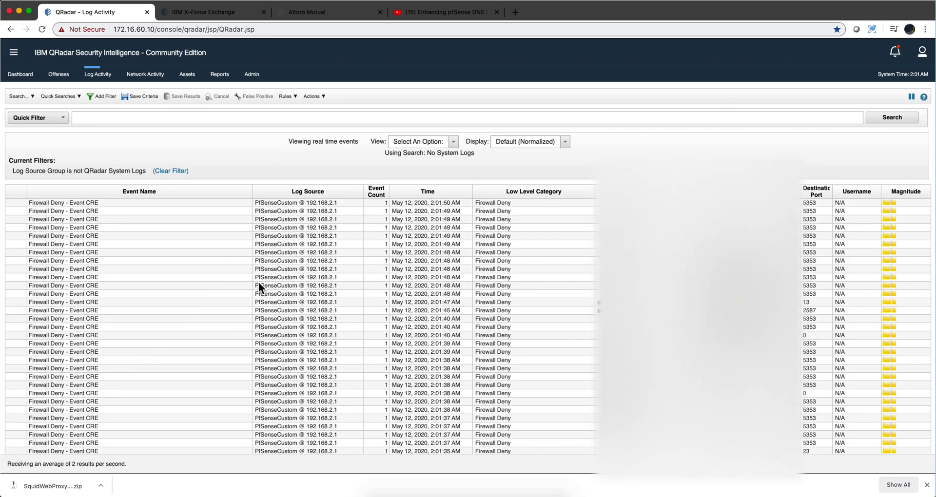
# - Pause the QRadar event stream, examine the payload of the Unknown PfSenseCustom event, and return to the event list
pyautogui.click(122, 227)
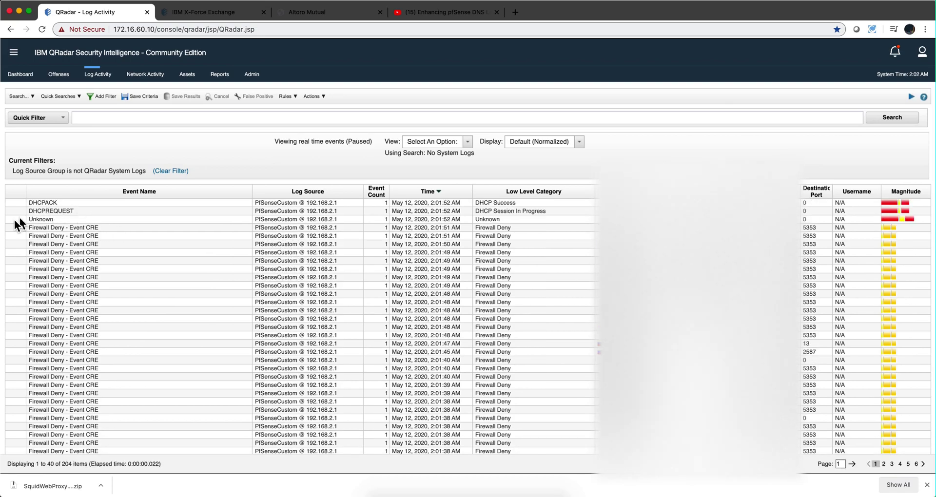
pyautogui.doubleClick(63, 222)
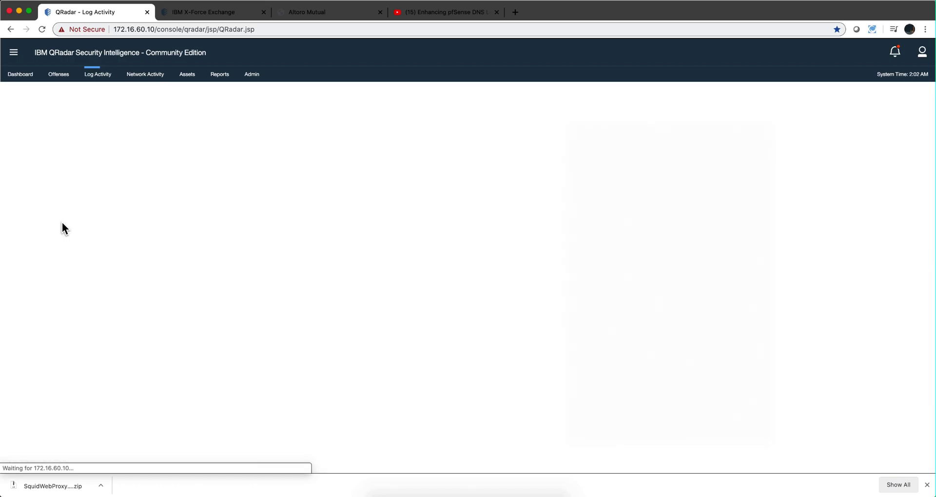
pyautogui.scroll(-3, 145, 359)
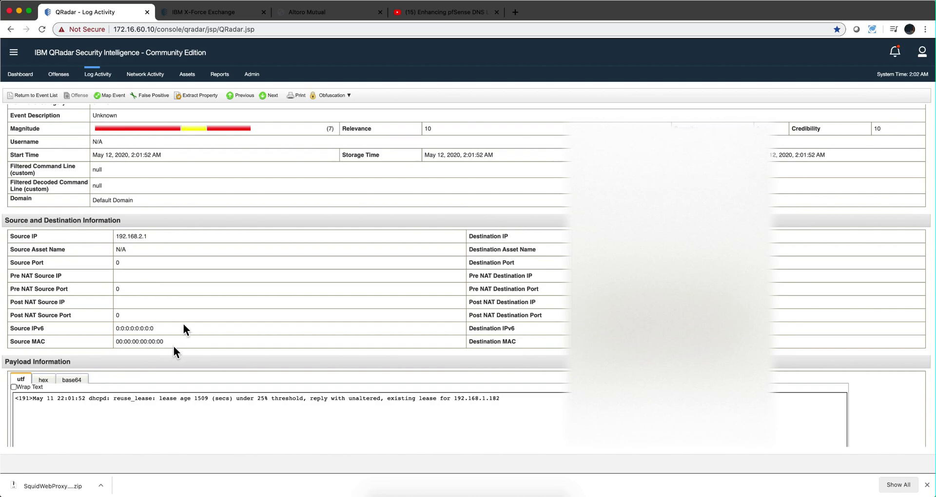
pyautogui.click(22, 94)
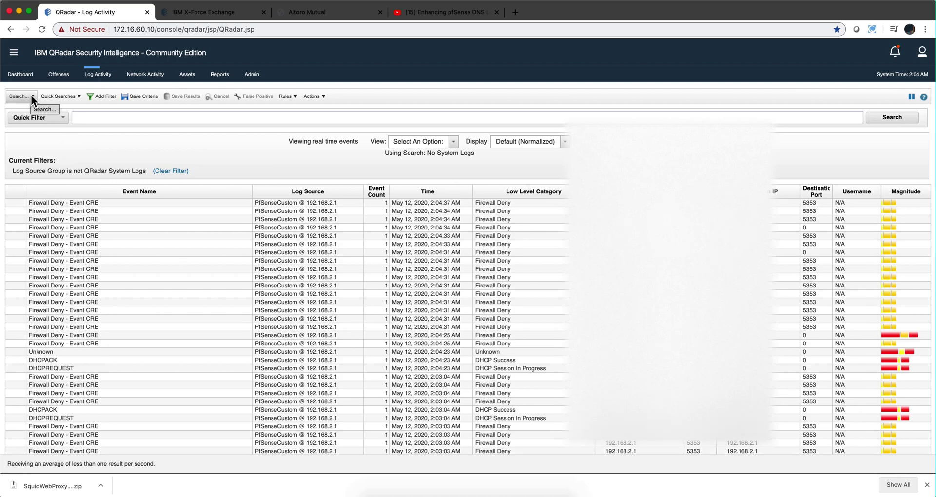
# - Edit the log activity search by loading the saved search pfSense Application Detection, and review its time range and column definition
pyautogui.click(25, 96)
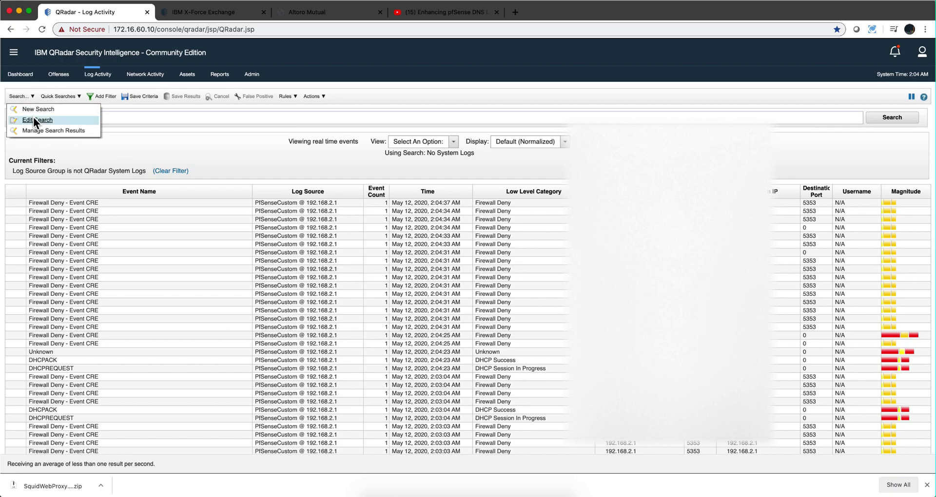
pyautogui.click(35, 120)
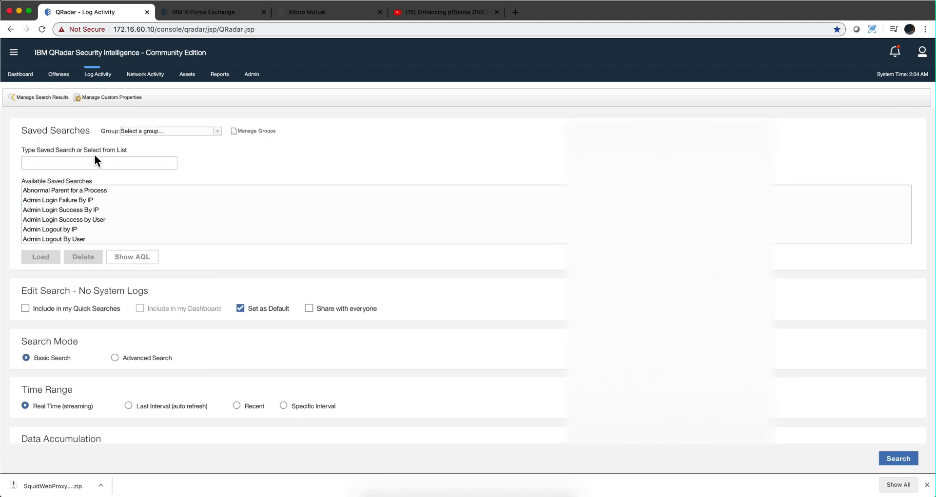
pyautogui.click(79, 164)
pyautogui.write('pfsen')
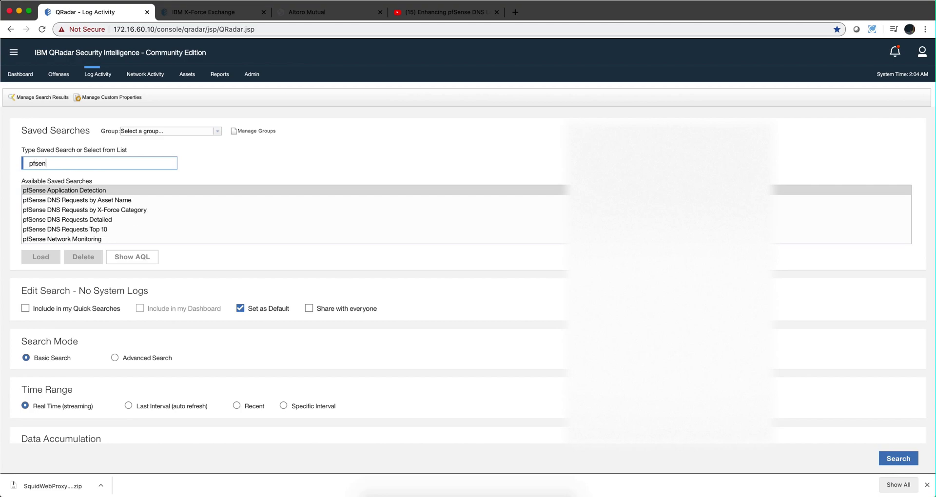
pyautogui.click(85, 191)
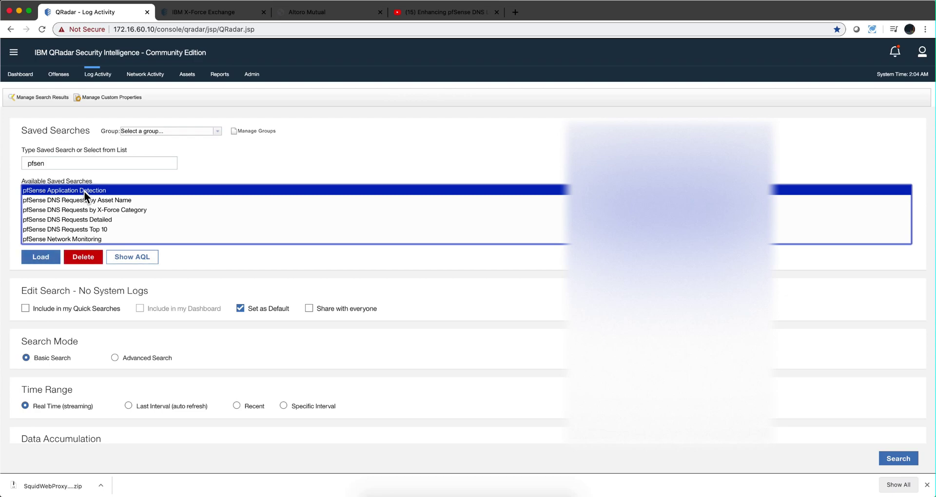
pyautogui.click(45, 262)
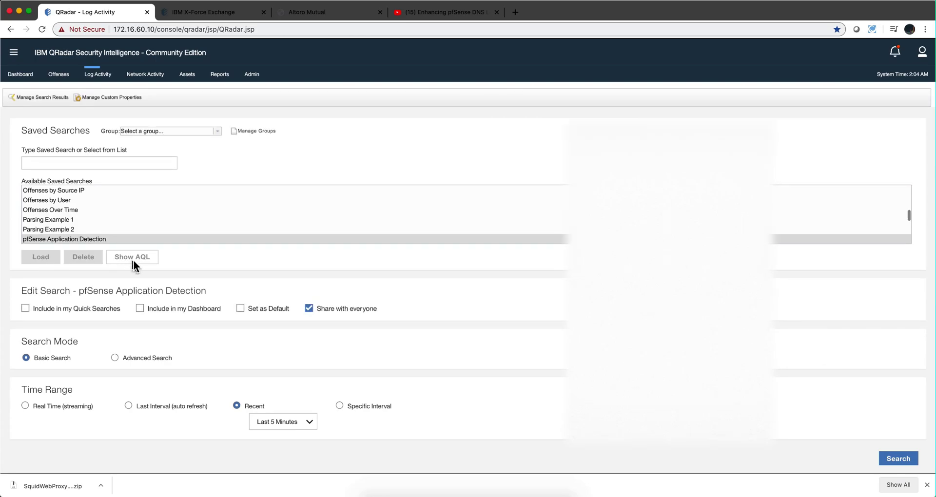
pyautogui.scroll(-6, 222, 252)
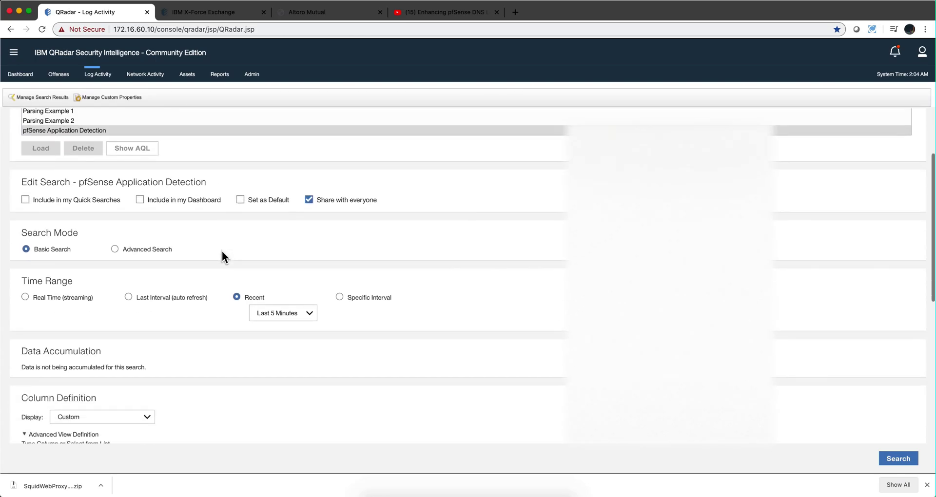
pyautogui.scroll(-8, 221, 251)
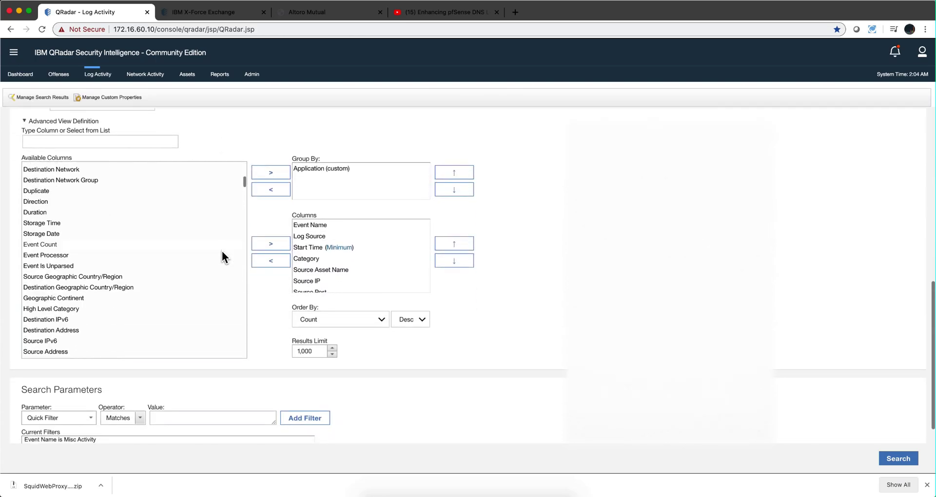
# - Run the pfSense Application Detection search and save its criteria with the search included in the quick searches
pyautogui.scroll(-3, 514, 387)
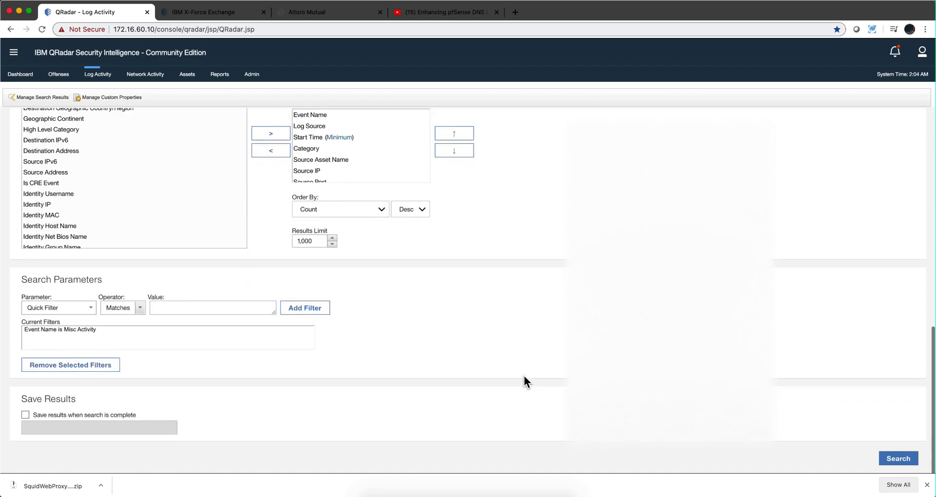
pyautogui.click(910, 462)
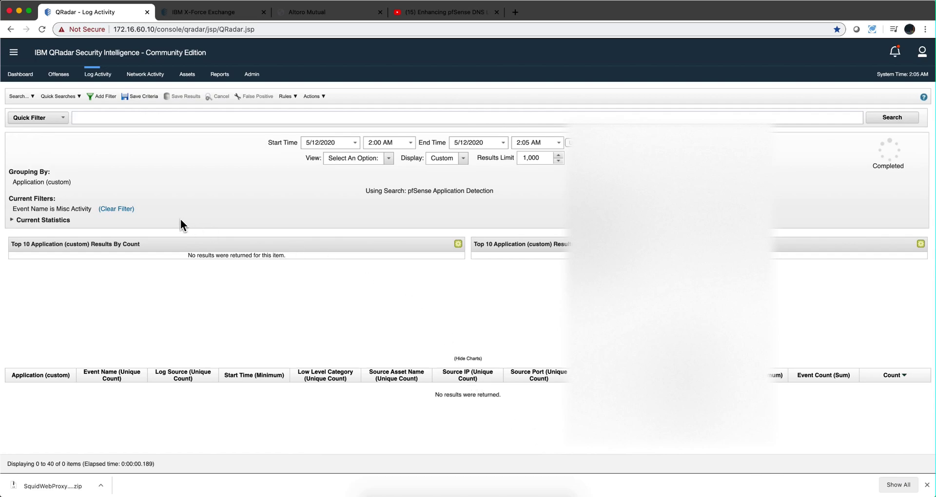
pyautogui.click(138, 97)
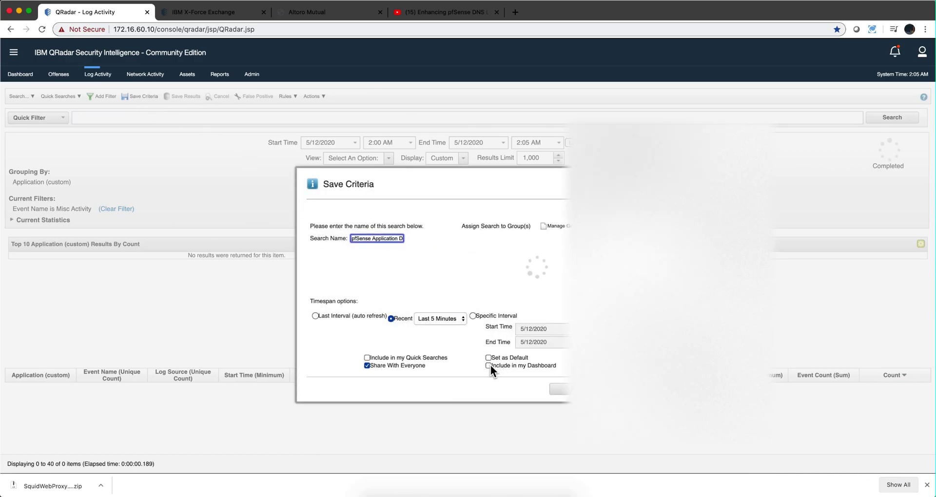
pyautogui.click(378, 356)
pyautogui.click(560, 389)
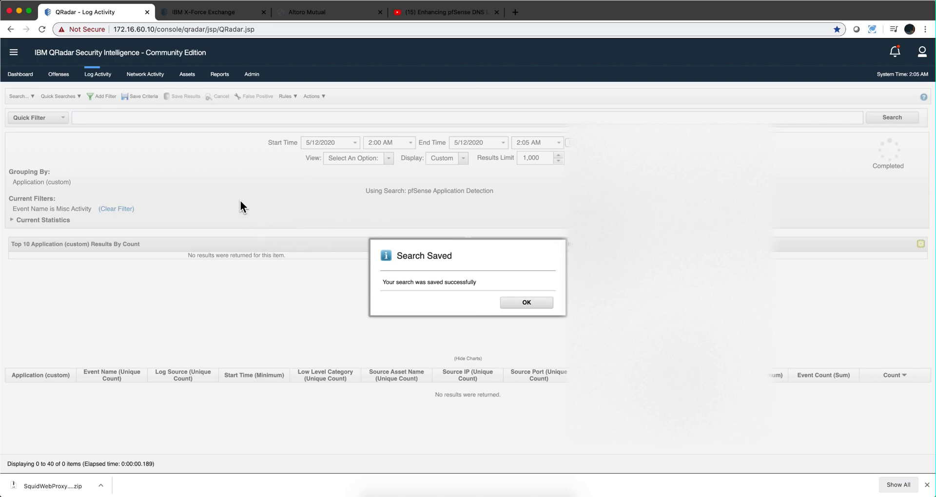
pyautogui.click(534, 305)
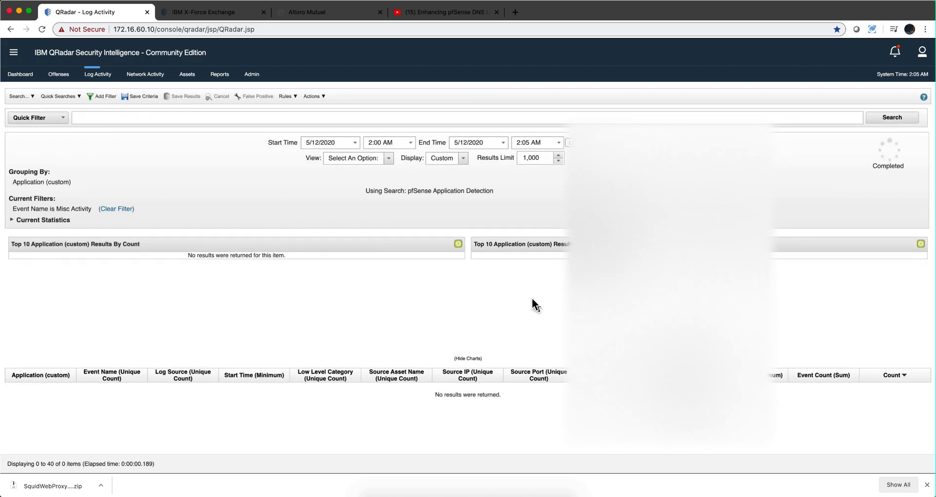
# - Run the quick search pfSense Application Detection - Last 5 Minutes, and switch to BBEdit to check the instructions
pyautogui.click(69, 97)
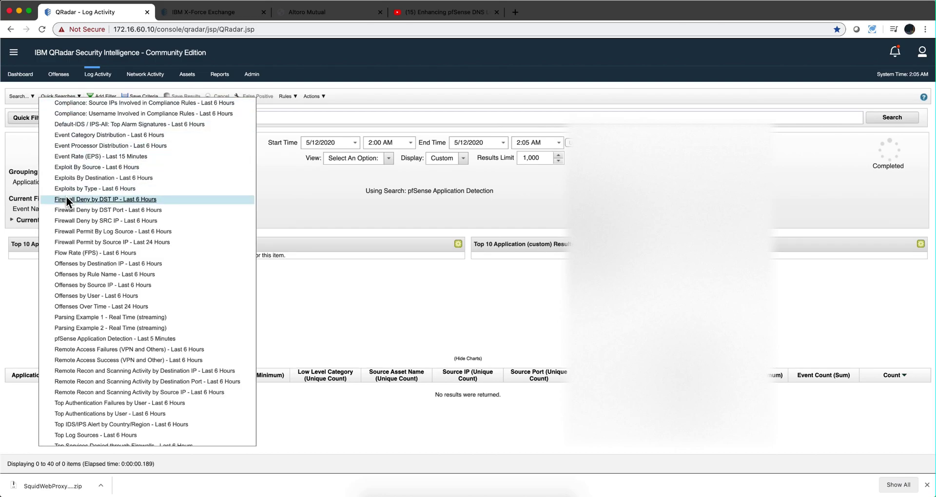
pyautogui.click(73, 338)
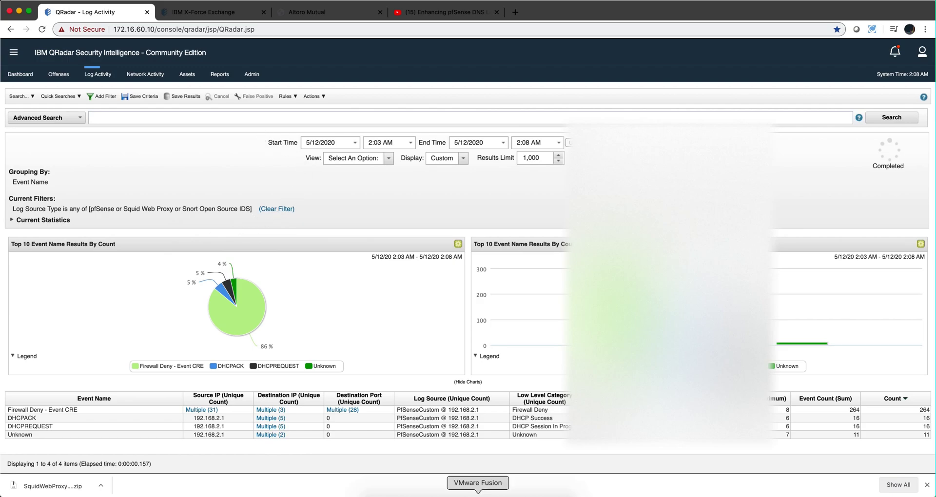
pyautogui.click(491, 493)
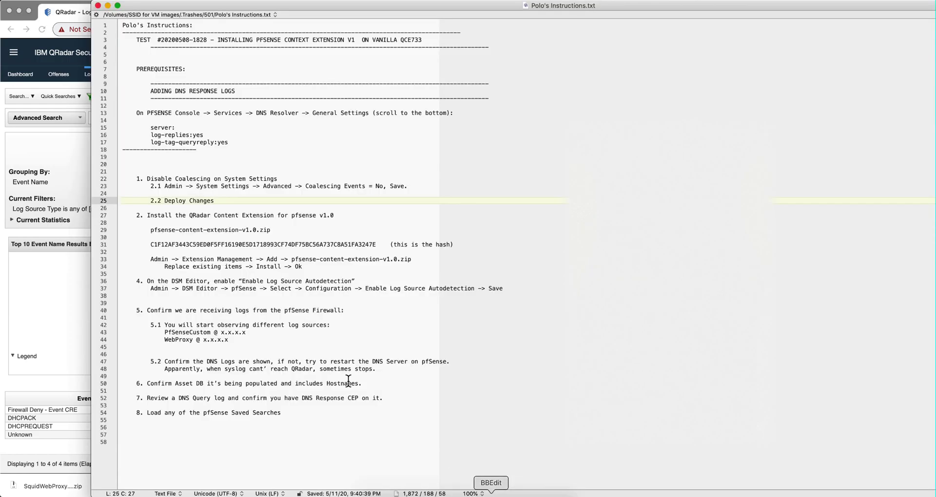